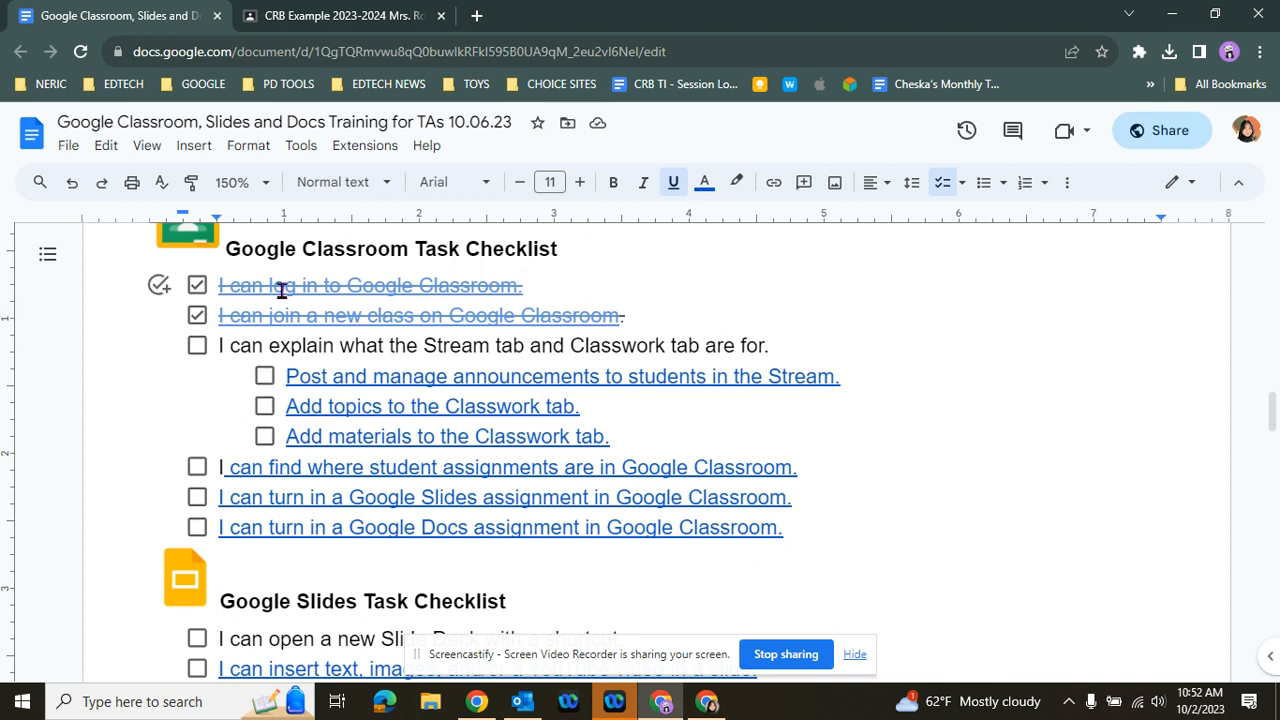
# Switch to the CRB Example 2023-2024 class in Google Classroom and look over its Stream page
pyautogui.click(345, 17)
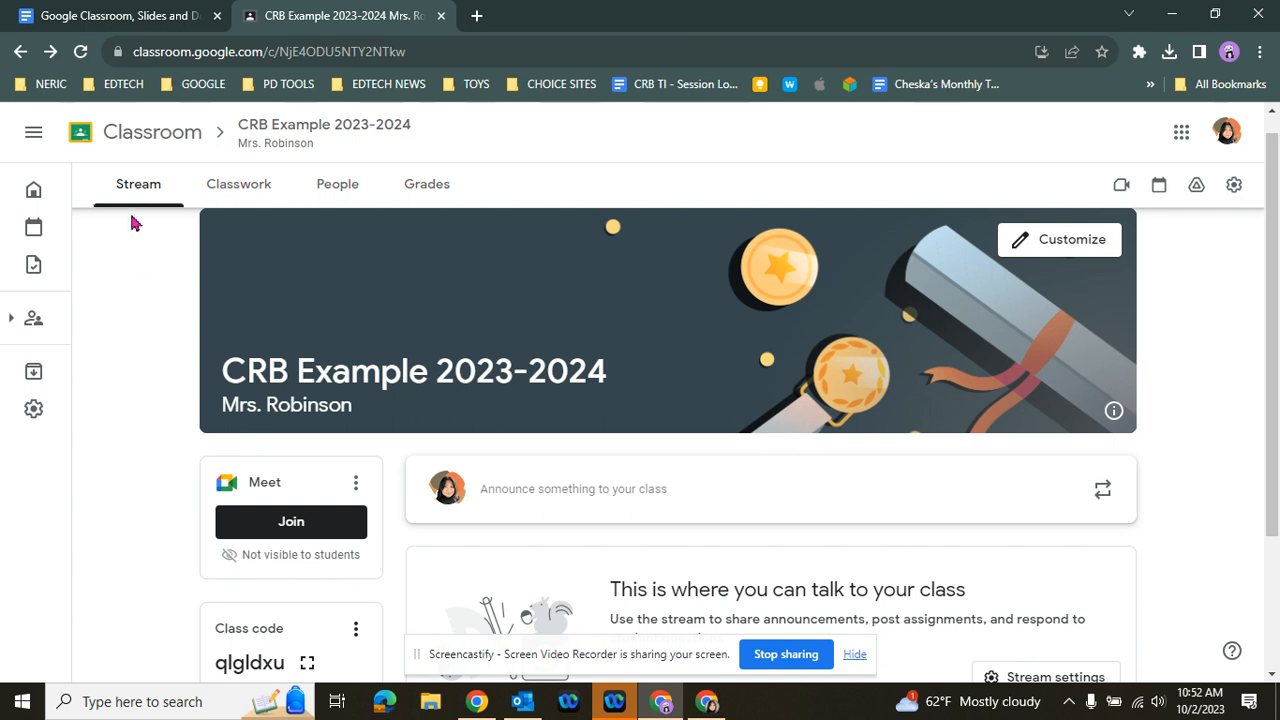
pyautogui.scroll(-1, 168, 343)
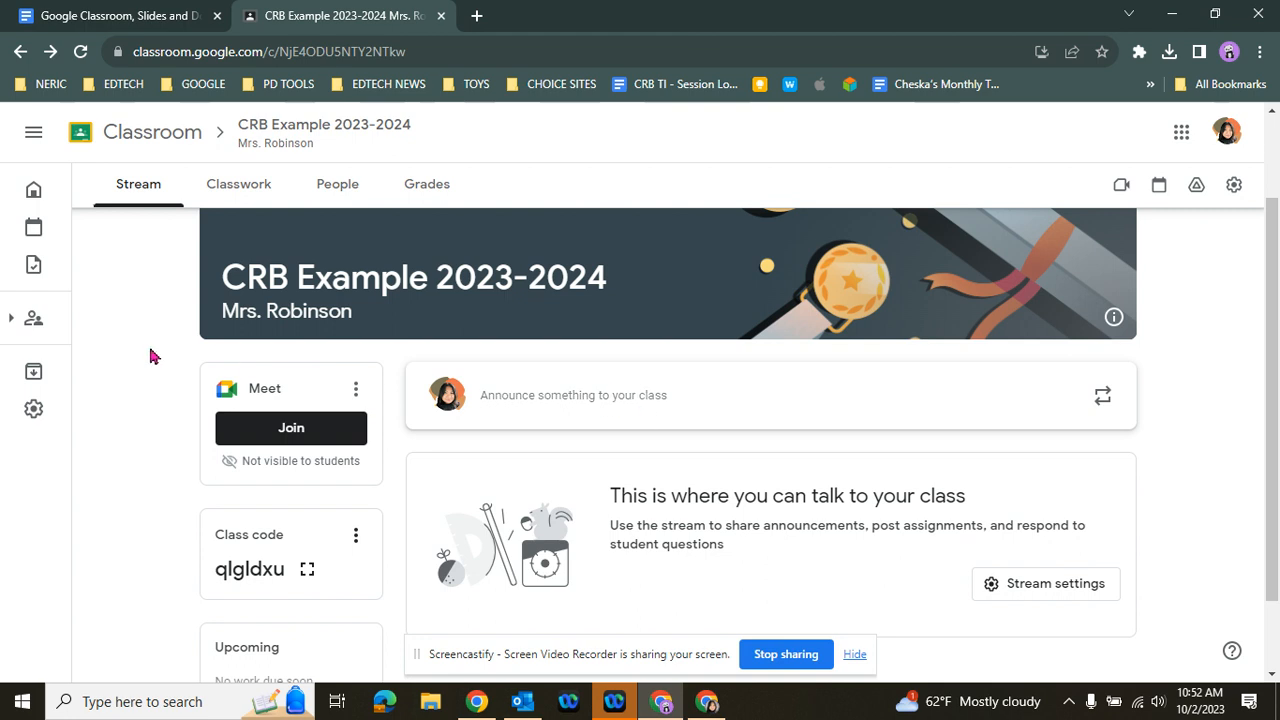
pyautogui.scroll(1, 150, 357)
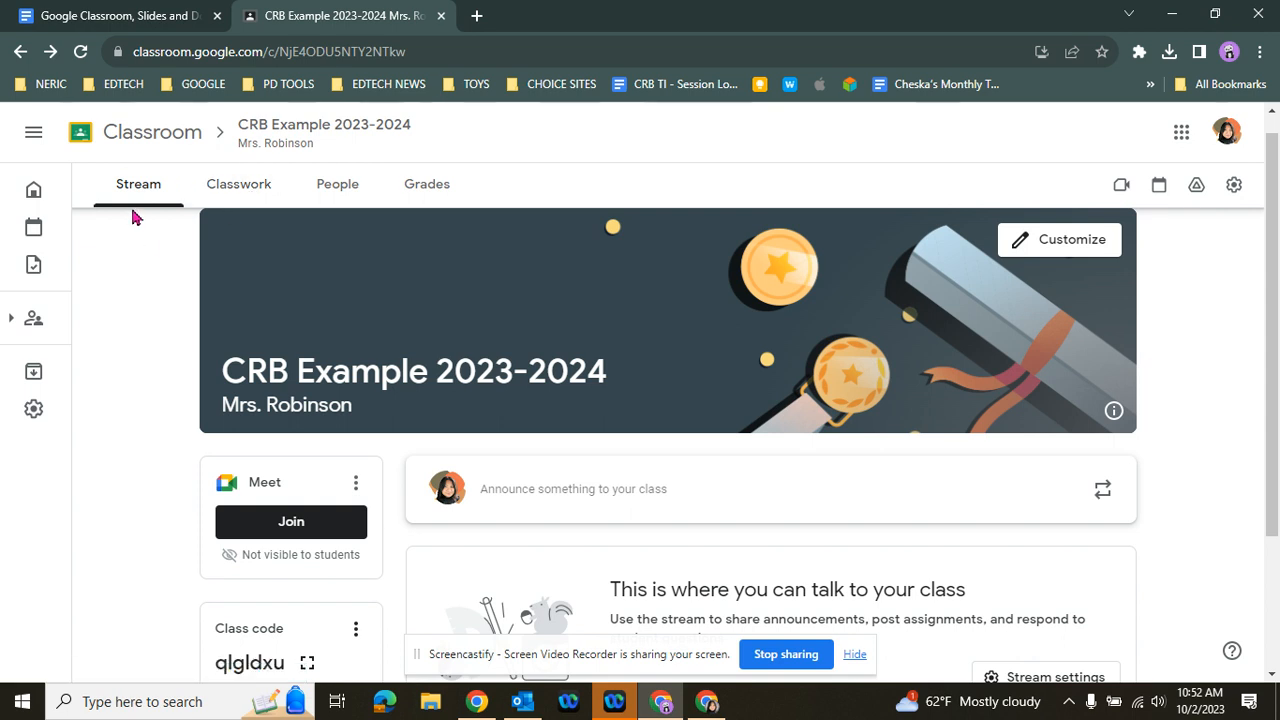
pyautogui.scroll(-1, 175, 285)
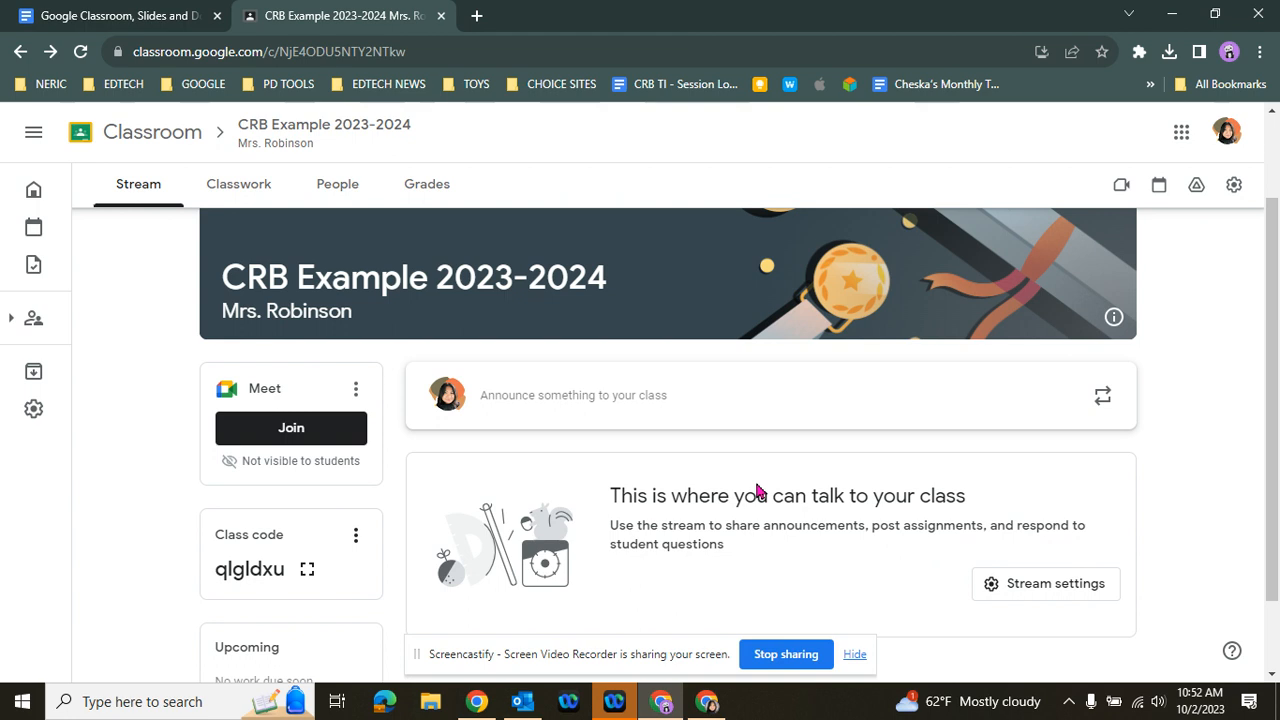
# Open the class's Classwork page and view the kinds of items that can be created there
pyautogui.click(252, 196)
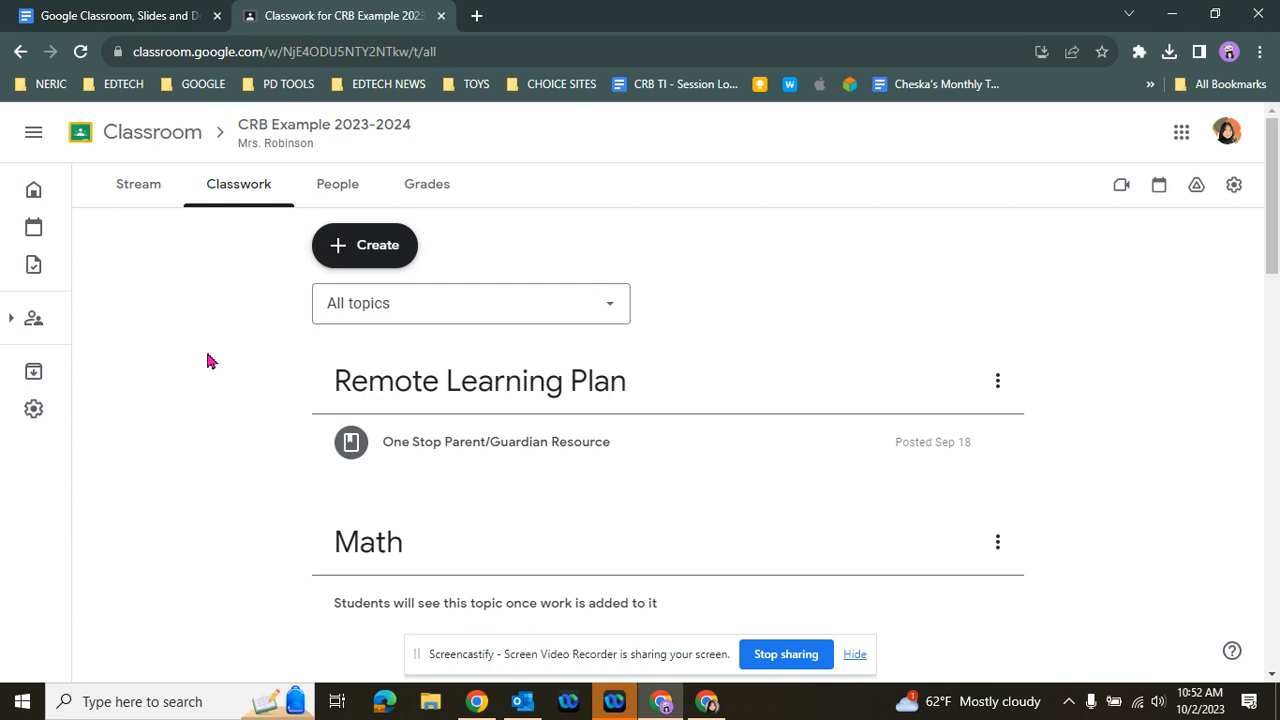
pyautogui.click(383, 259)
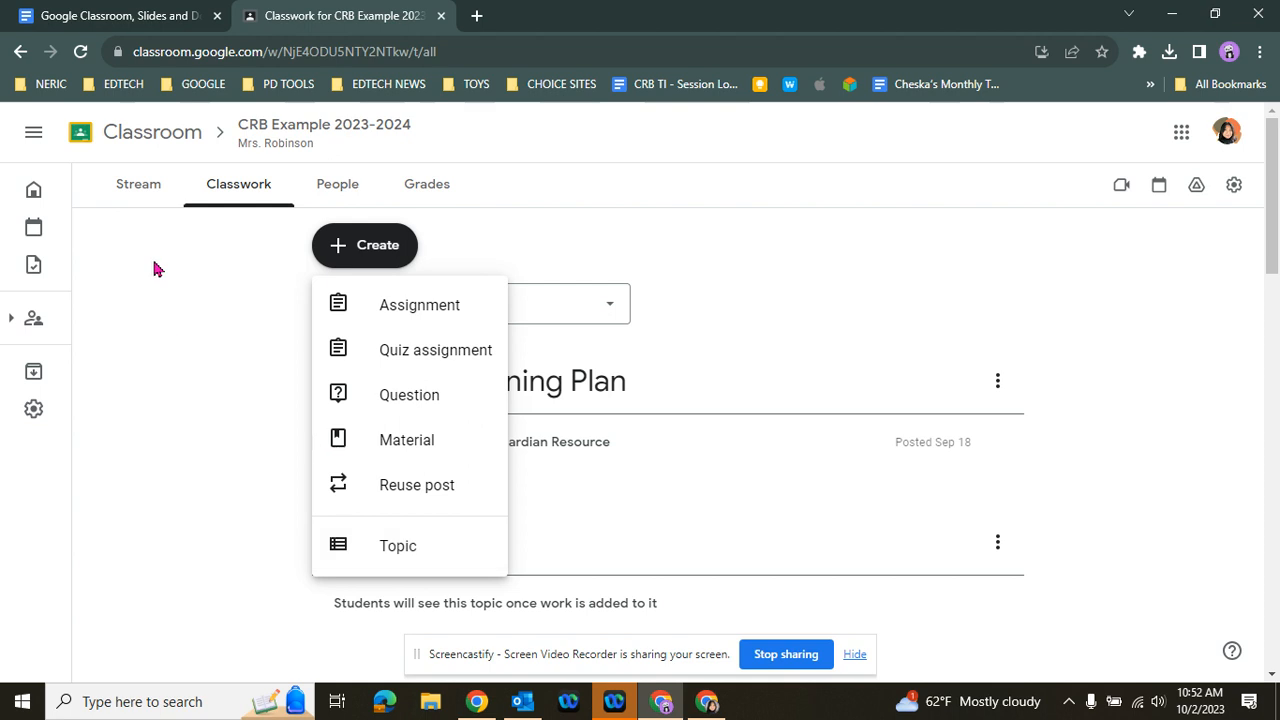
pyautogui.click(157, 220)
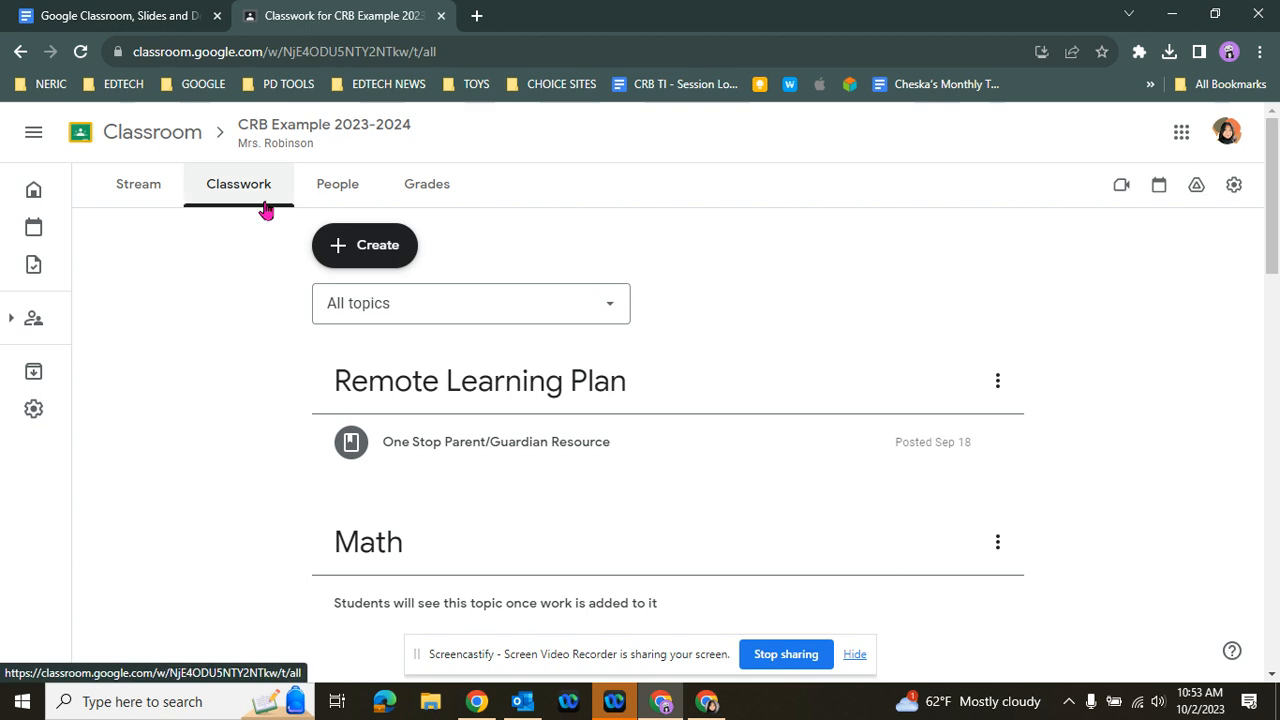
# Start a new Stream announcement and paste in the MONDAY 10/02/2023 text with the learning objective, class agenda and lab safety reminder
pyautogui.click(143, 198)
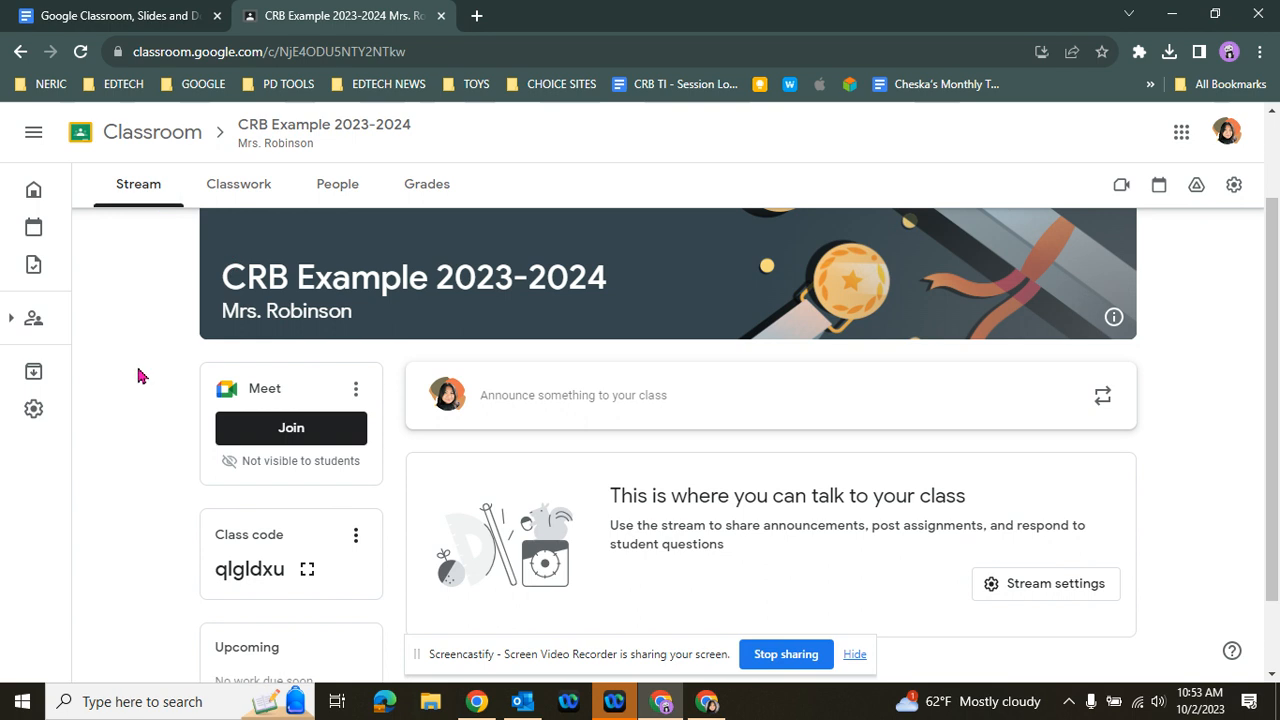
pyautogui.scroll(-2, 143, 372)
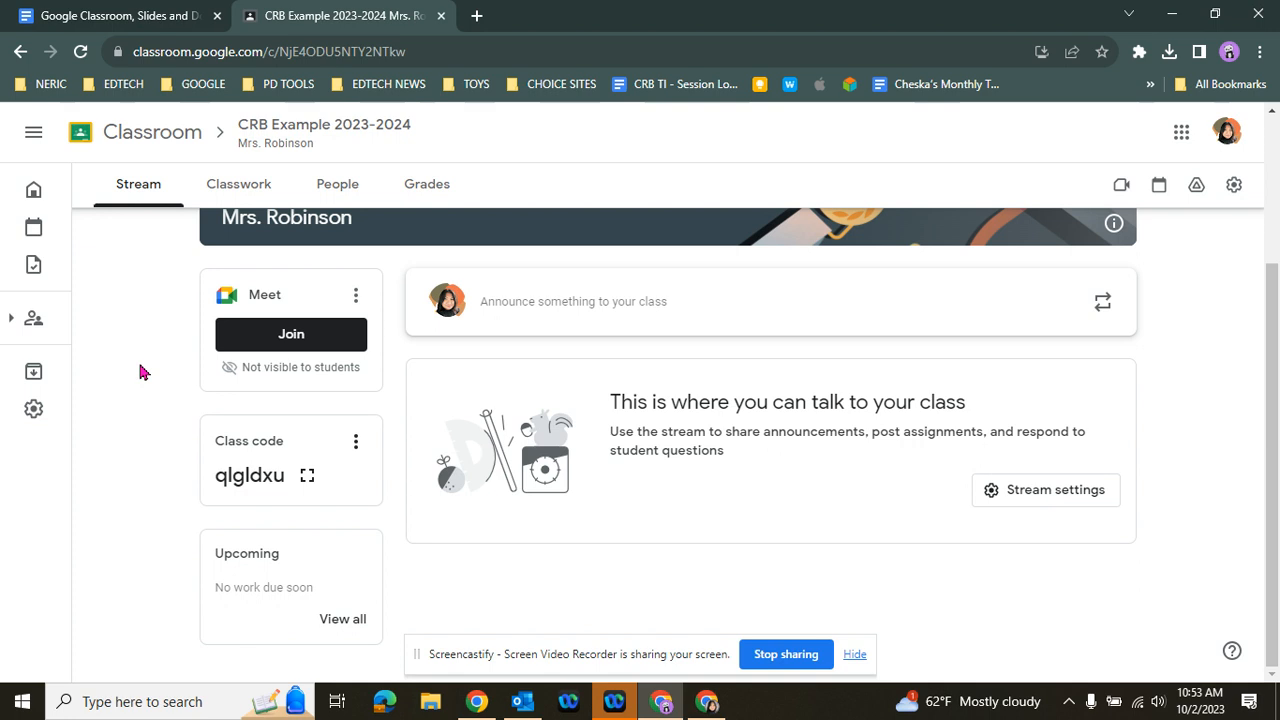
pyautogui.click(555, 312)
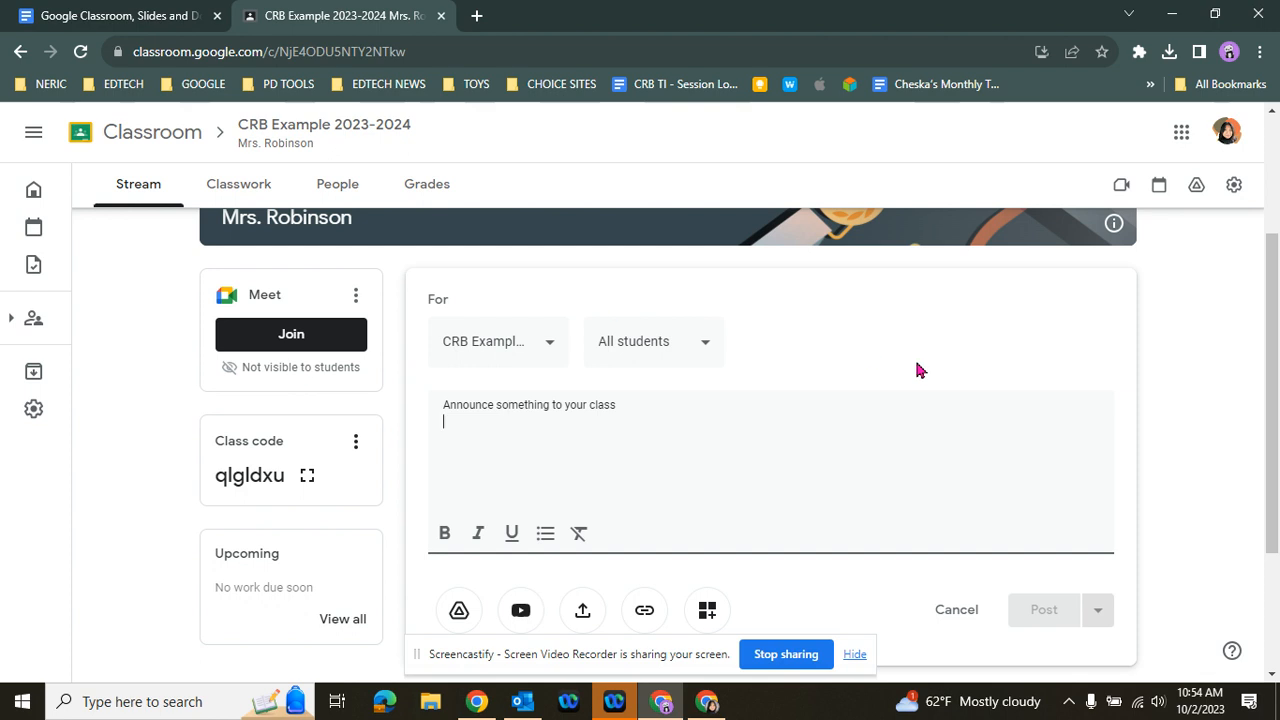
pyautogui.scroll(-1, 850, 438)
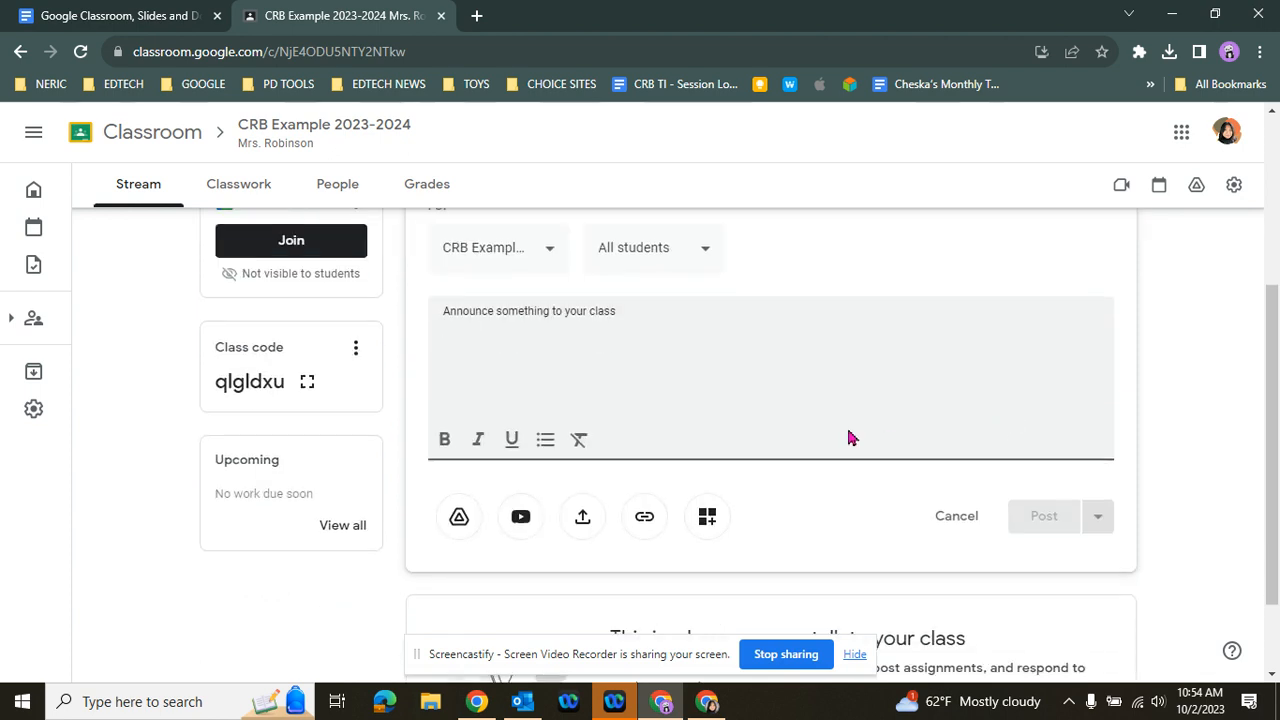
pyautogui.write('MONDAY 10/02/2023  Learning Objective: Students will be able to list and define the seven characteristics of life, and provide examples of how these characteristics are exhibited by living organisms.  Class Agenda: Daily Bell ringer Video Lesson on Characteristics of Life Cornell Notes on Characteristics of Life Partner Activity Daily Exit Ticket Reminder: Lab Safety Contracts need to be signed and returned by Friday, 10/6/2023.')
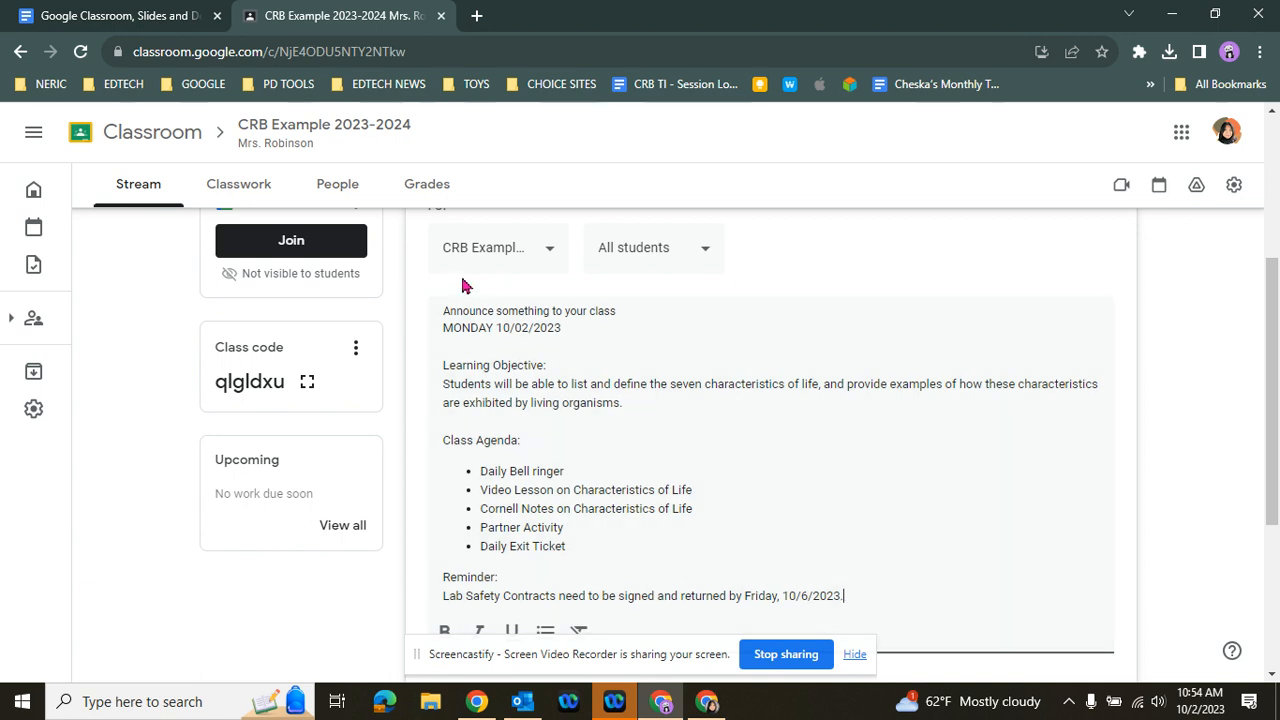
# Dismiss the meeting reminder and add the TA-tally, CTE Example, CRB - Coaches' and Bond Training classes as announcement recipients
pyautogui.scroll(1, 575, 365)
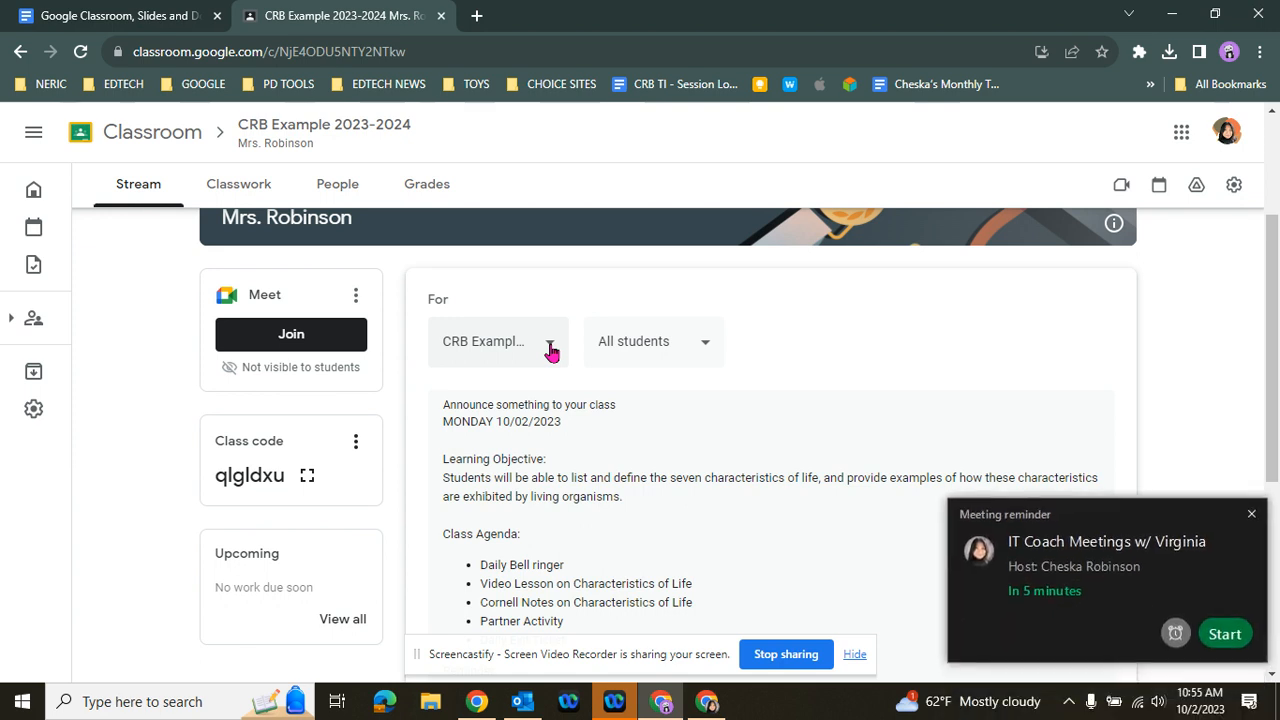
pyautogui.click(1252, 515)
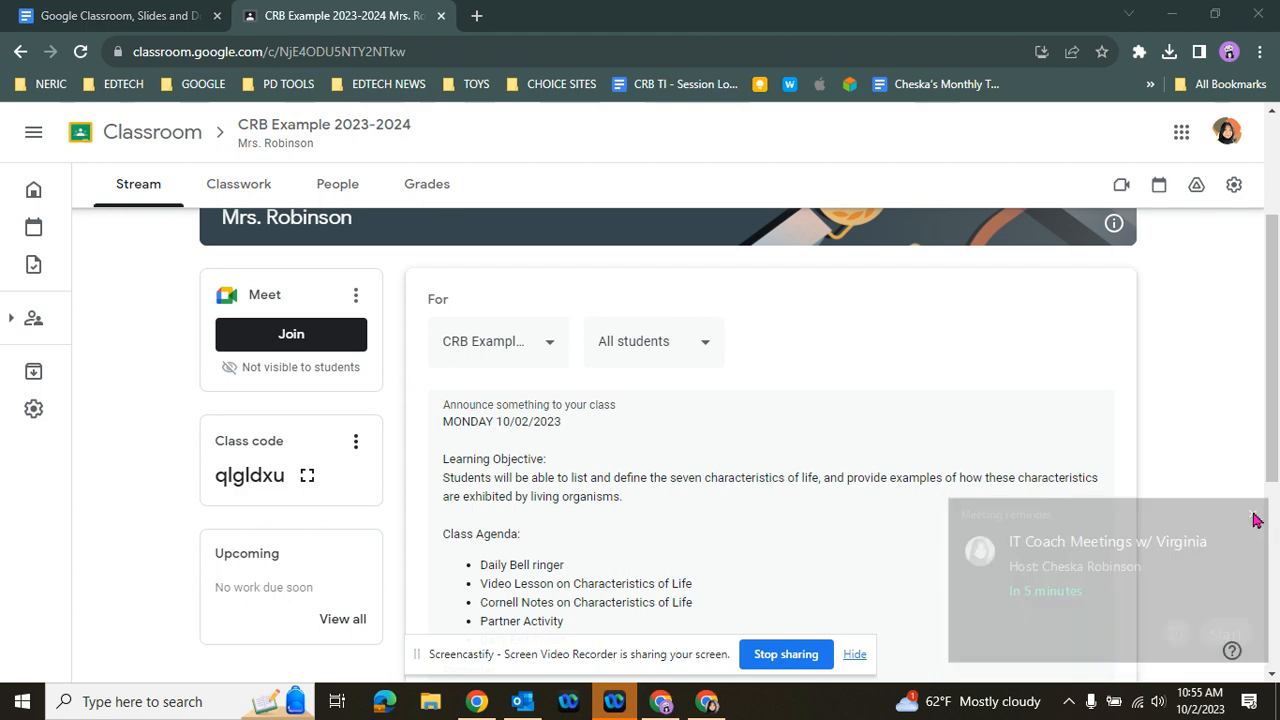
pyautogui.click(550, 346)
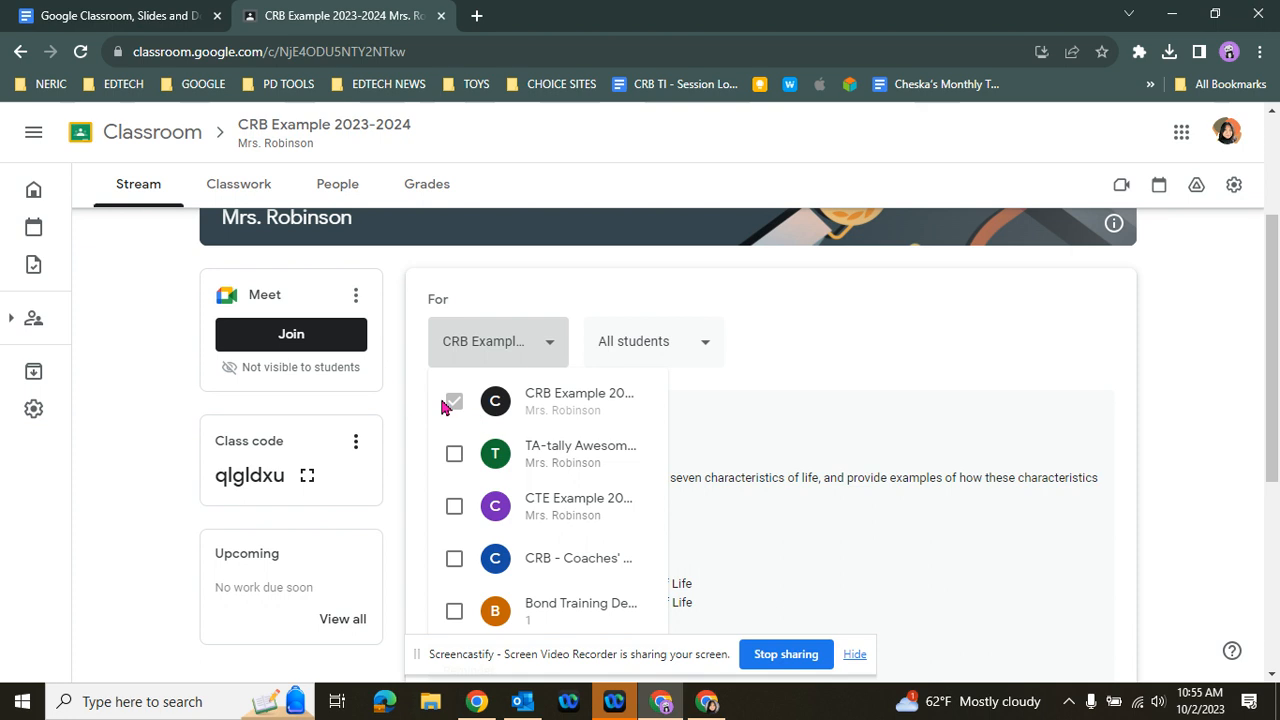
pyautogui.click(455, 455)
pyautogui.click(455, 507)
pyautogui.click(453, 561)
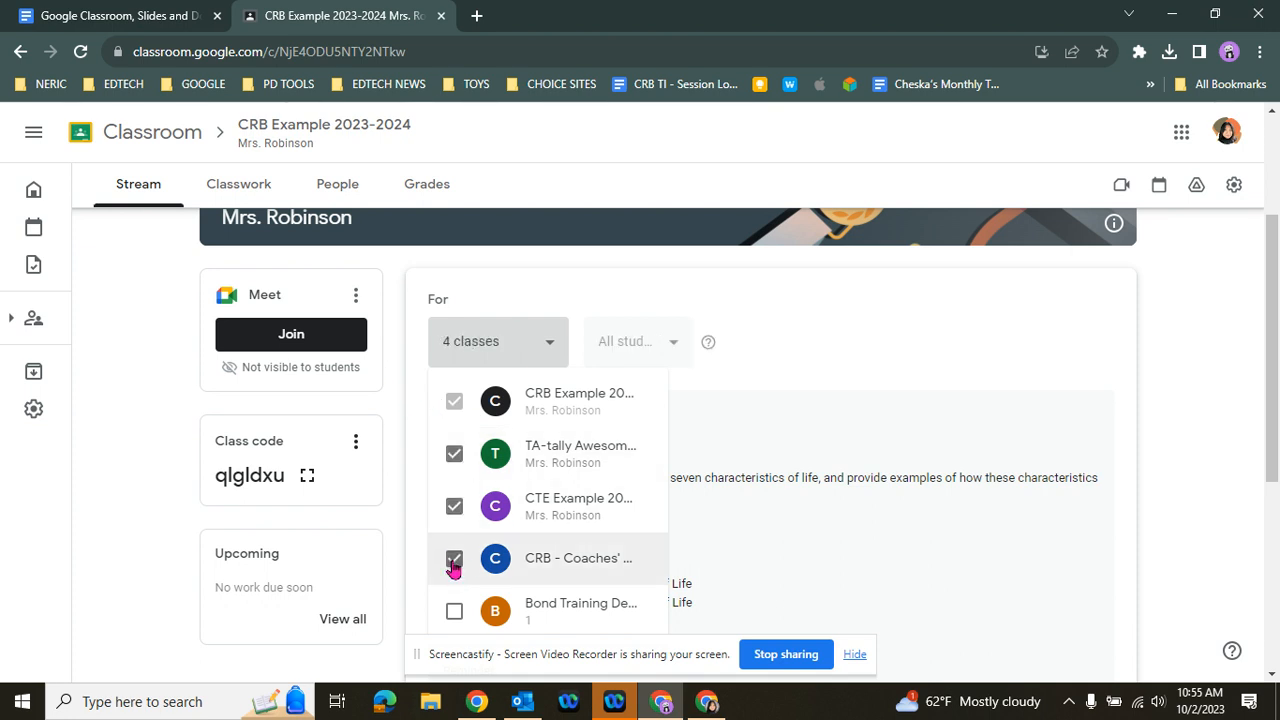
pyautogui.click(453, 563)
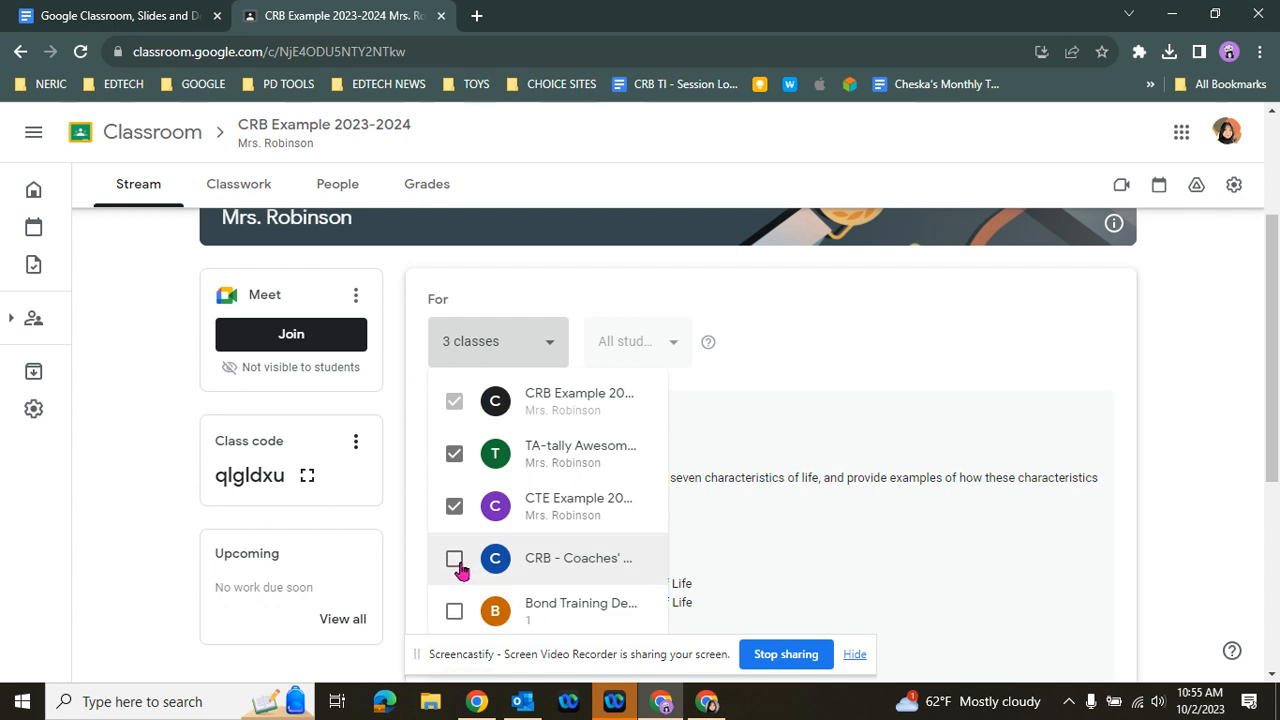
pyautogui.click(455, 560)
pyautogui.scroll(-1, 456, 560)
pyautogui.click(454, 518)
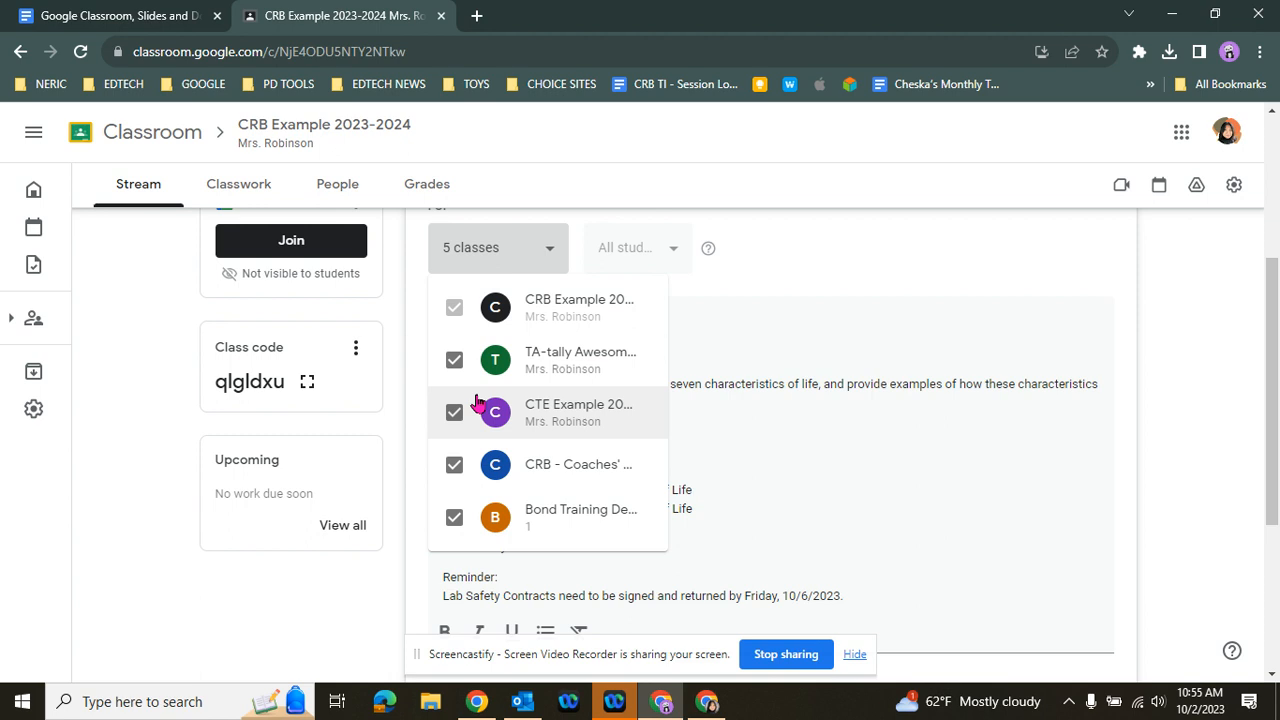
# Remove the four added classes from the announcement's recipients, keeping only the CRB Example class, and check its student options
pyautogui.click(454, 518)
pyautogui.click(454, 465)
pyautogui.click(454, 412)
pyautogui.click(454, 360)
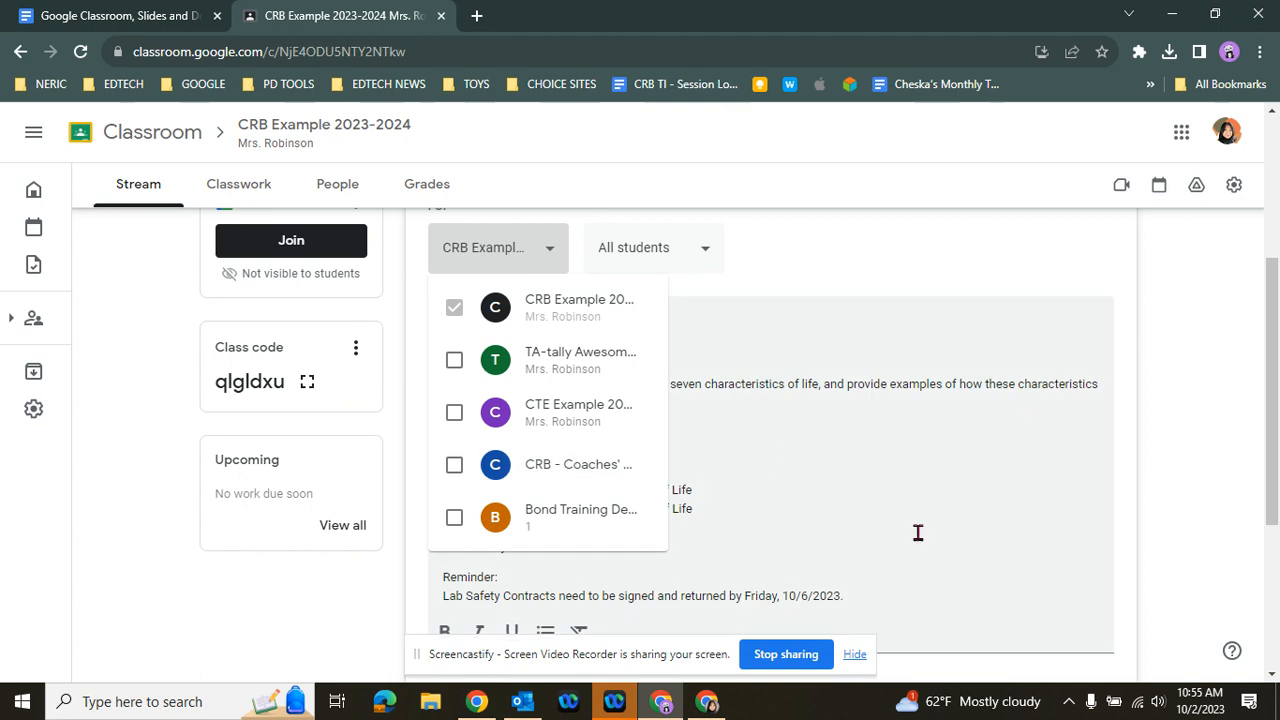
pyautogui.click(1180, 486)
pyautogui.scroll(1, 500, 371)
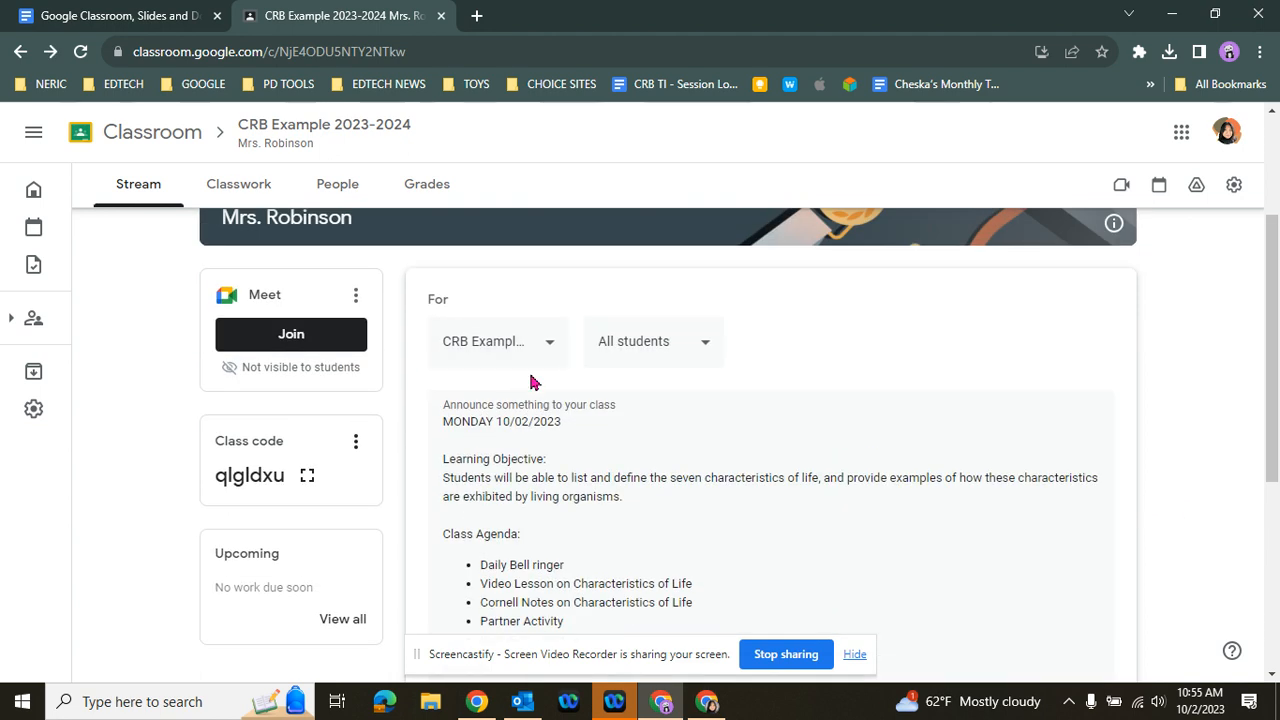
pyautogui.click(705, 347)
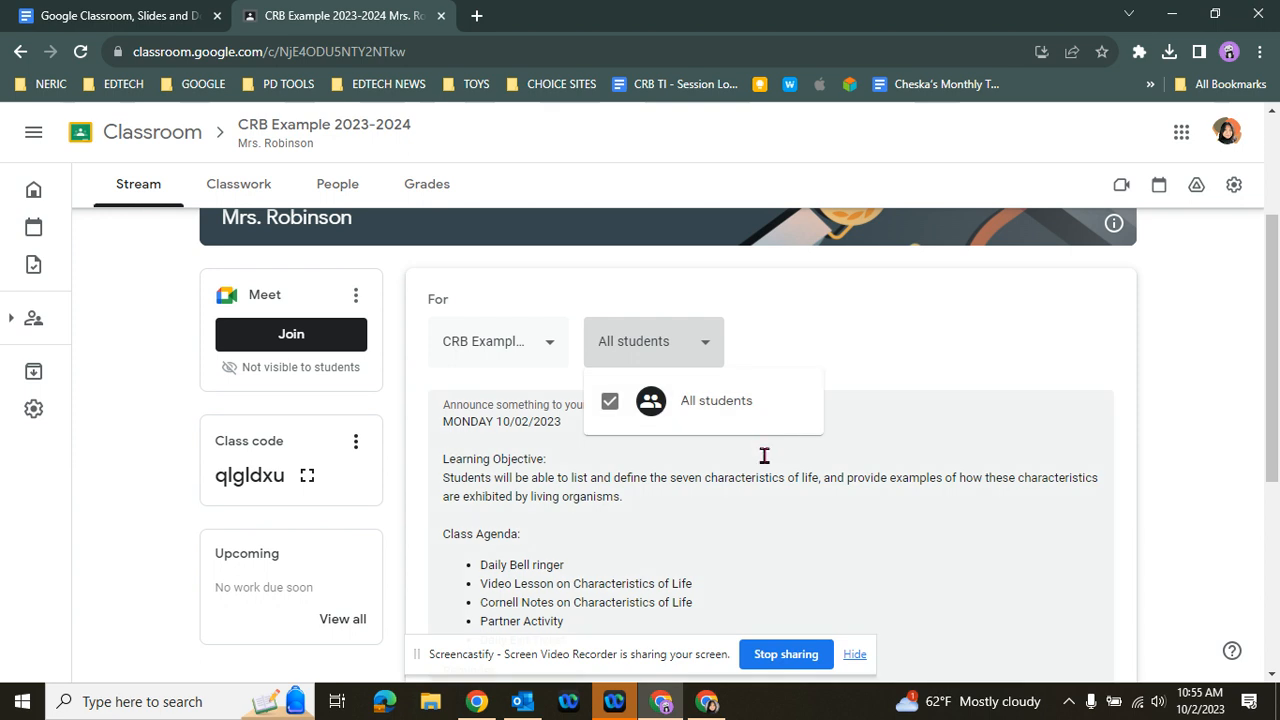
pyautogui.click(700, 480)
# Make the "MONDAY 10/02/2023" line and the "Learning Objective:" heading bold in the announcement
pyautogui.scroll(-1, 642, 470)
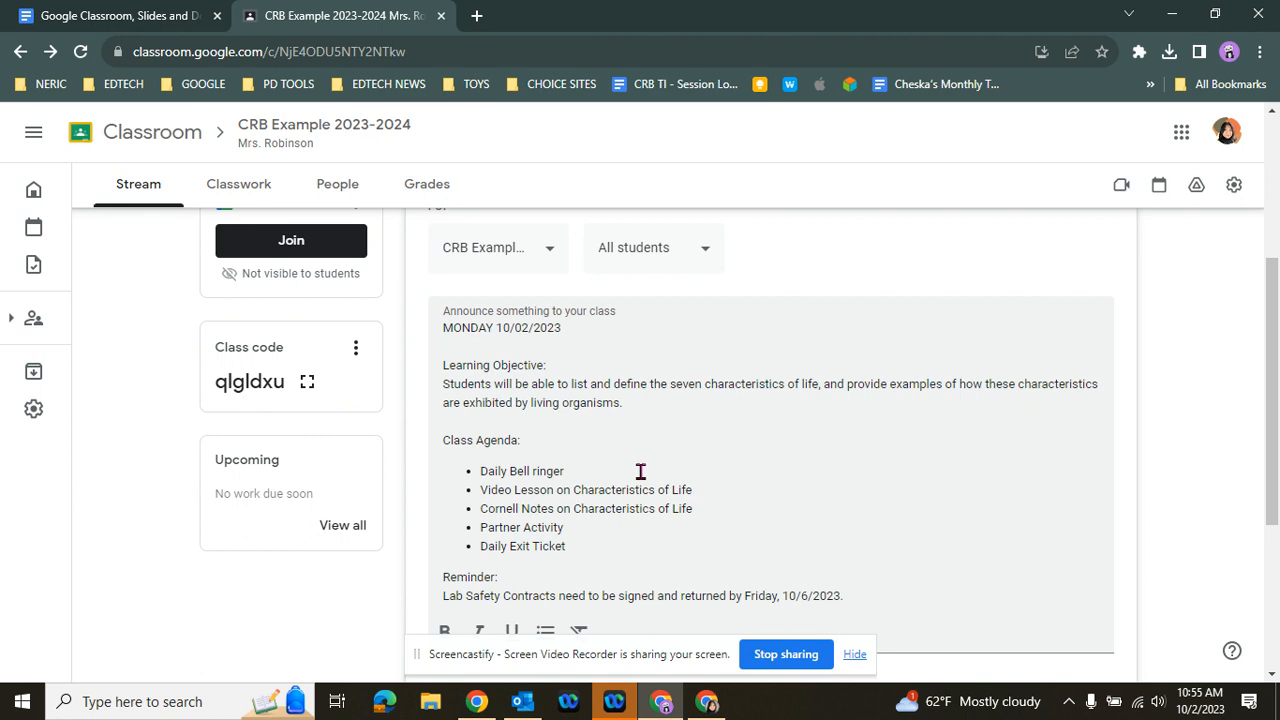
pyautogui.scroll(-1, 640, 468)
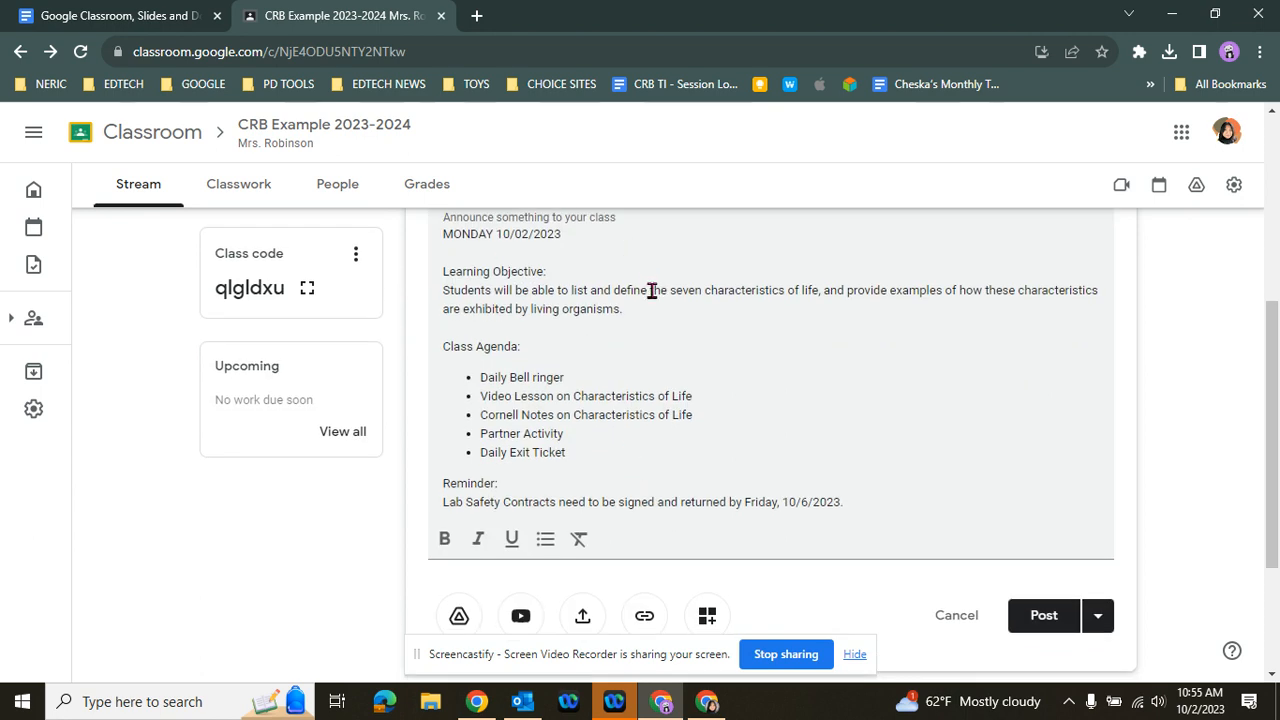
pyautogui.tripleClick(492, 234)
pyautogui.hotkey('ctrl', 'b')
pyautogui.click(759, 318)
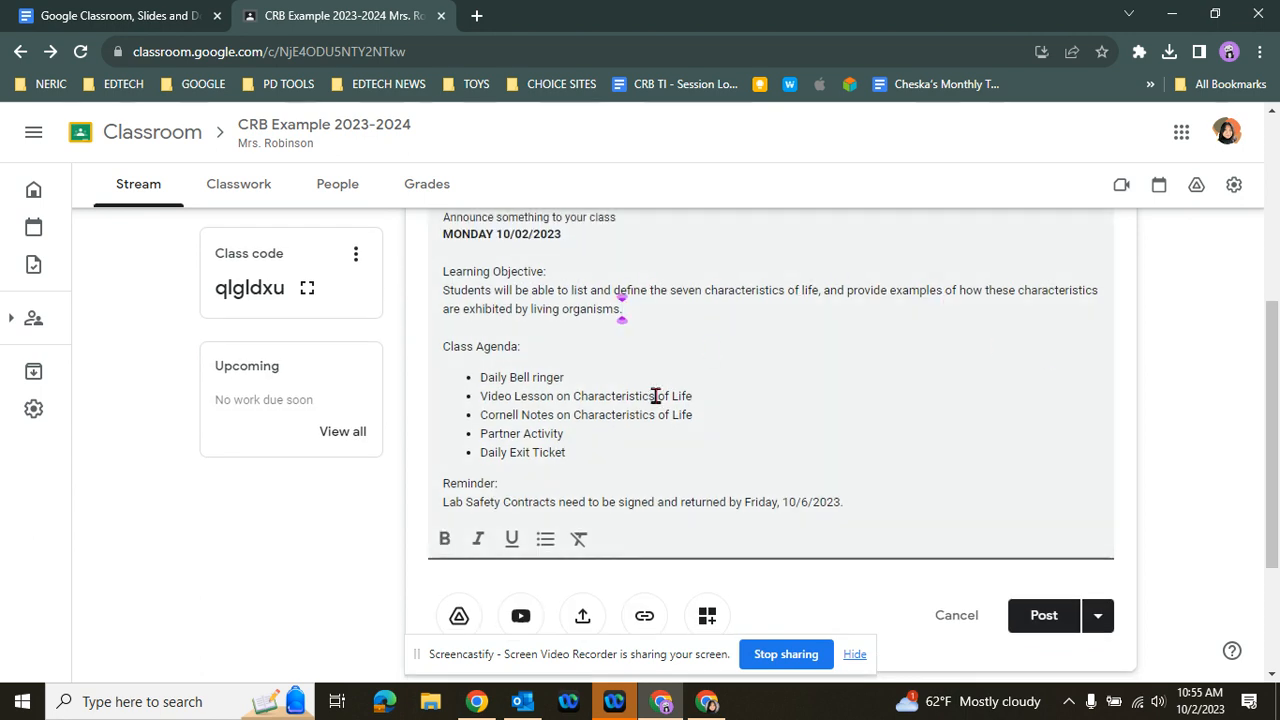
pyautogui.moveTo(536, 268); pyautogui.dragTo(431, 277)
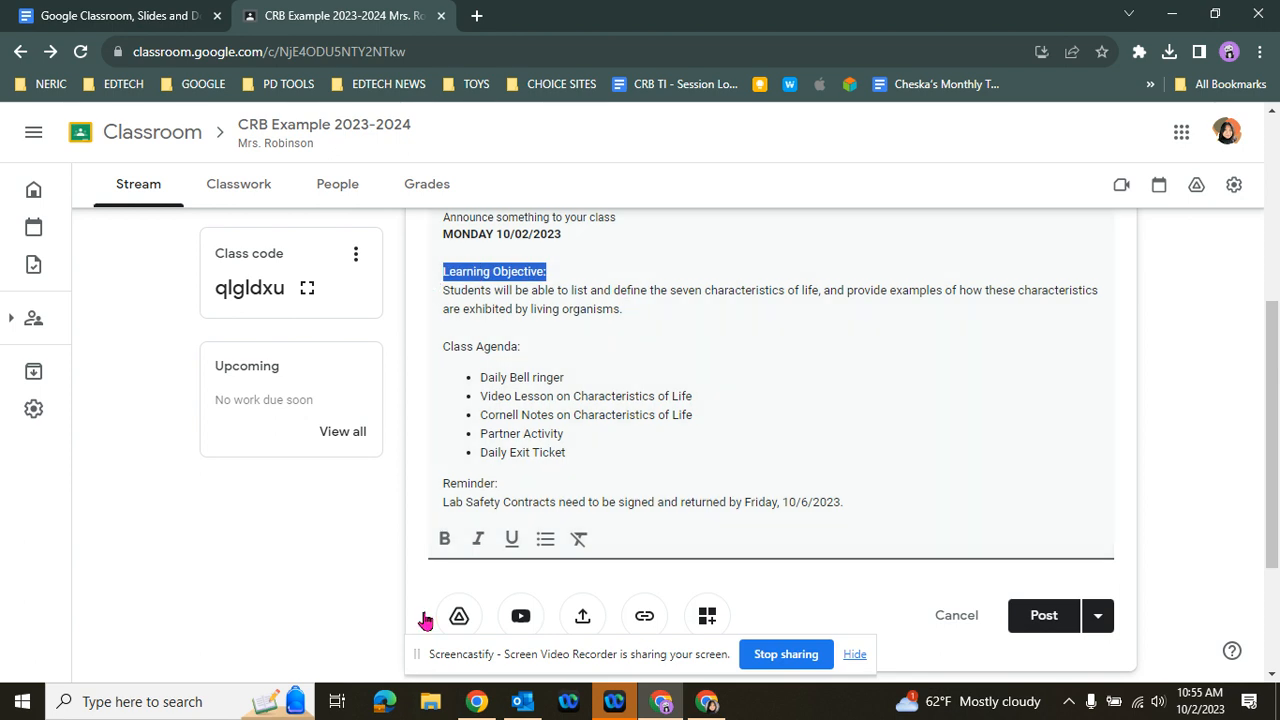
pyautogui.click(444, 540)
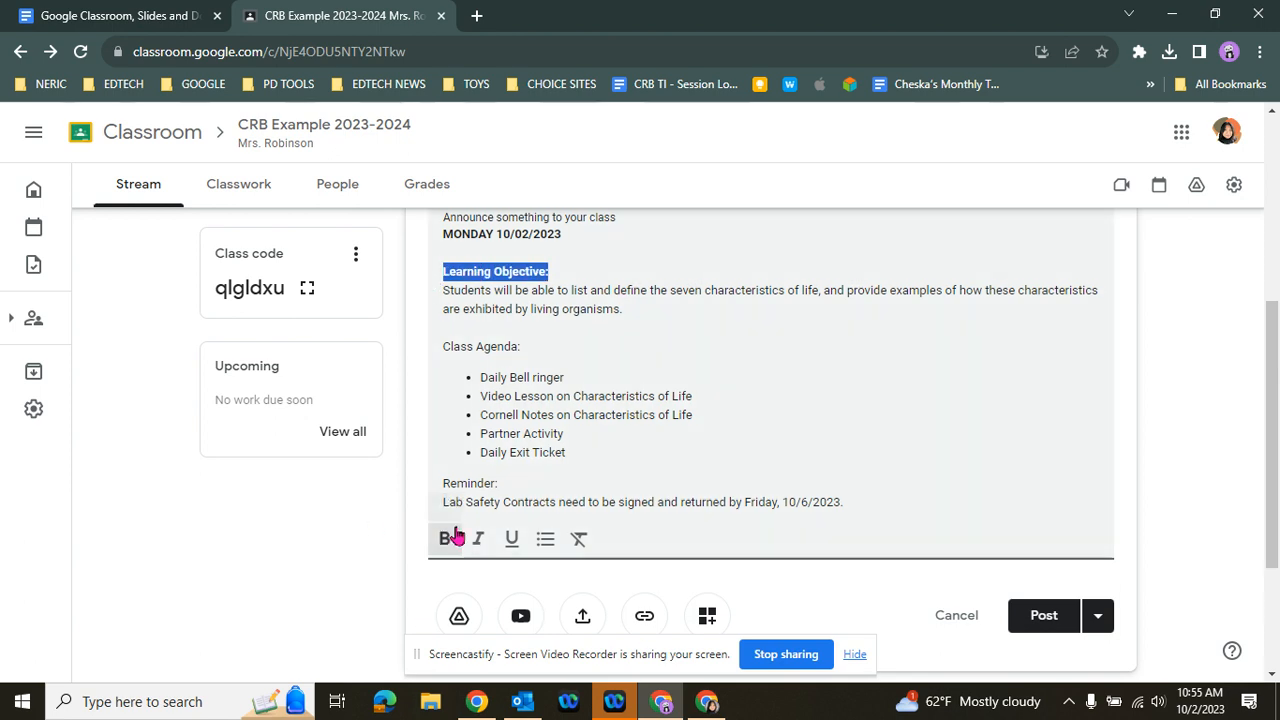
# Make the "Class Agenda:" and "Reminder:" headings bold in the announcement
pyautogui.click(492, 377)
pyautogui.tripleClick(493, 347)
pyautogui.click(444, 540)
pyautogui.moveTo(531, 486); pyautogui.dragTo(437, 500)
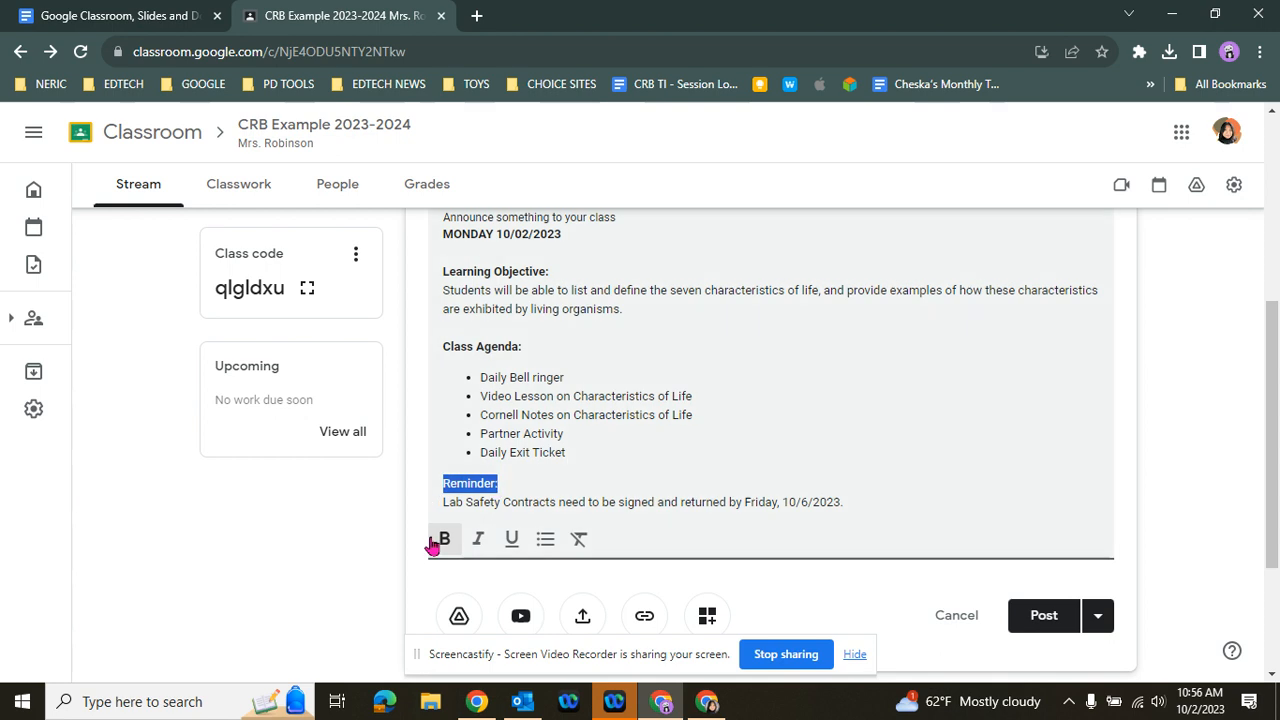
pyautogui.click(445, 540)
pyautogui.click(731, 434)
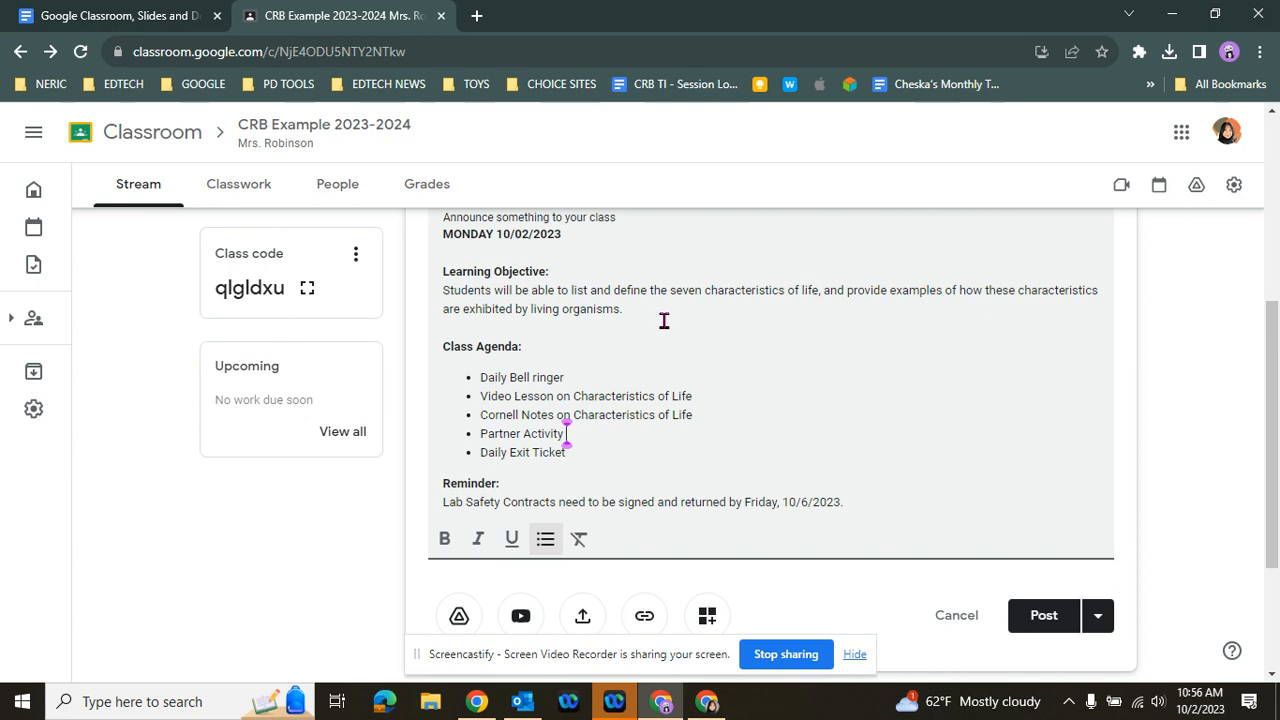
pyautogui.scroll(-1, 662, 322)
pyautogui.scroll(1, 663, 355)
pyautogui.click(703, 419)
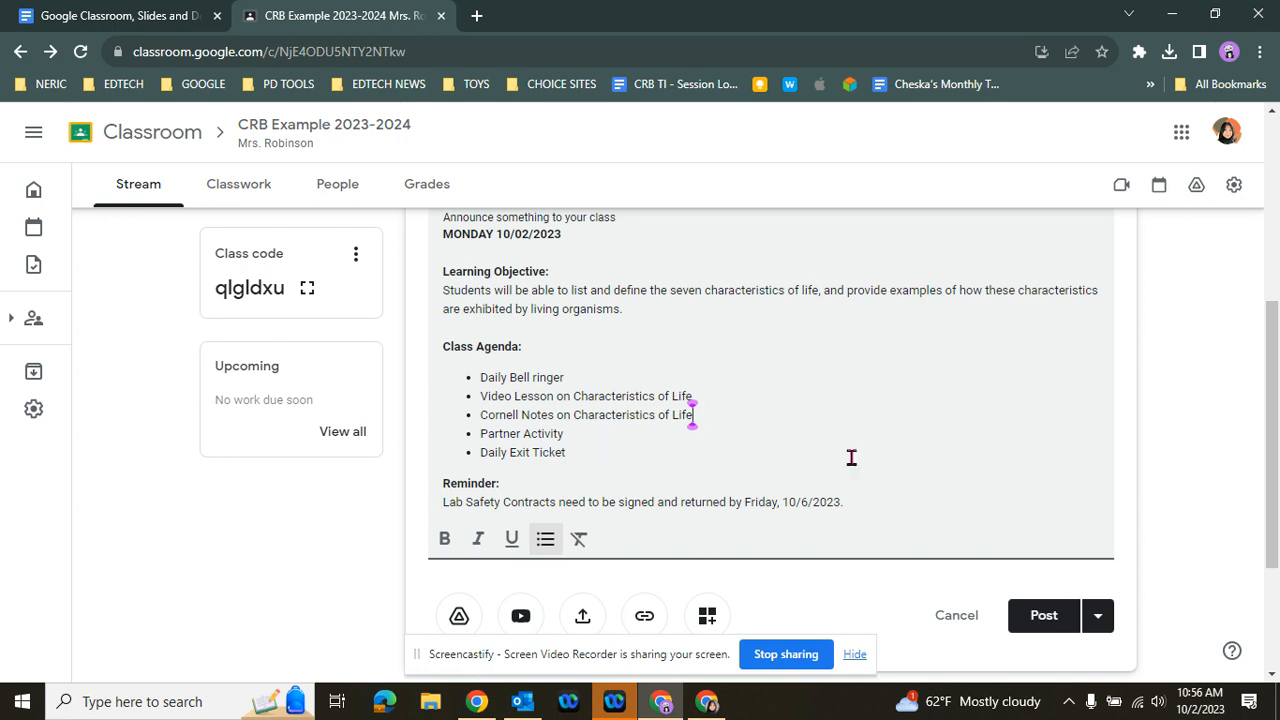
pyautogui.click(855, 503)
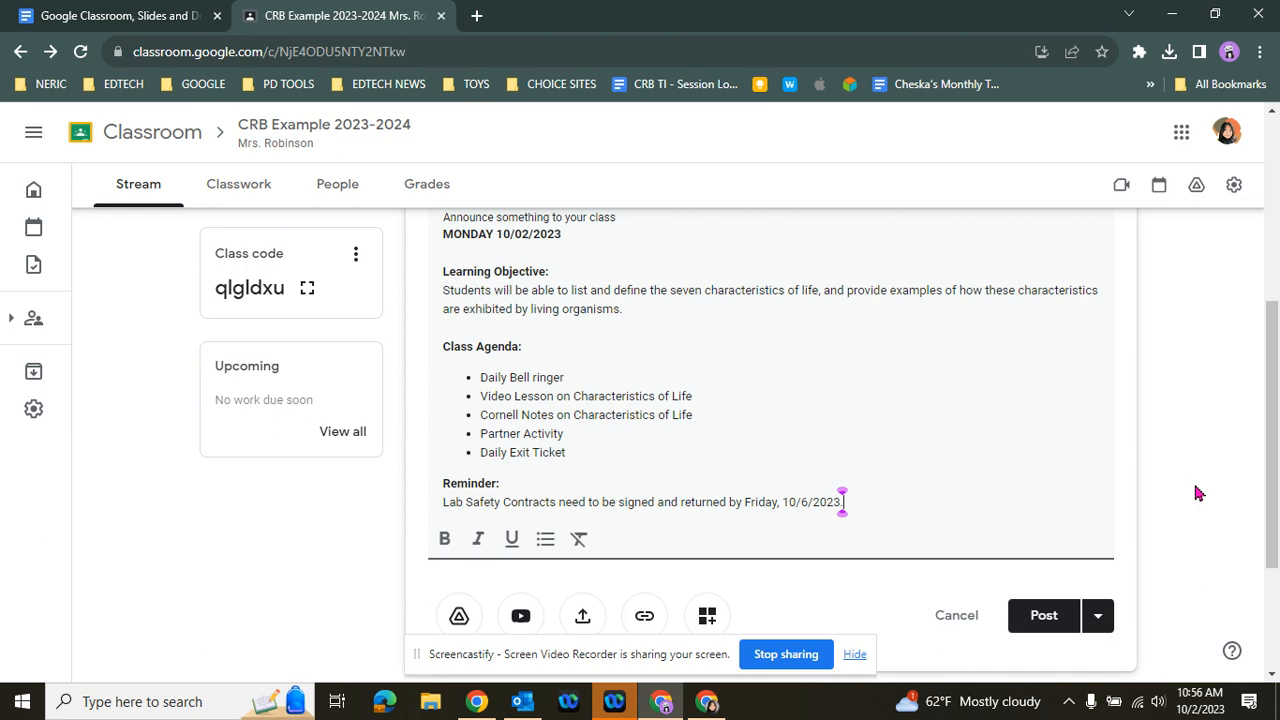
pyautogui.scroll(-1, 1195, 484)
pyautogui.scroll(1, 1194, 484)
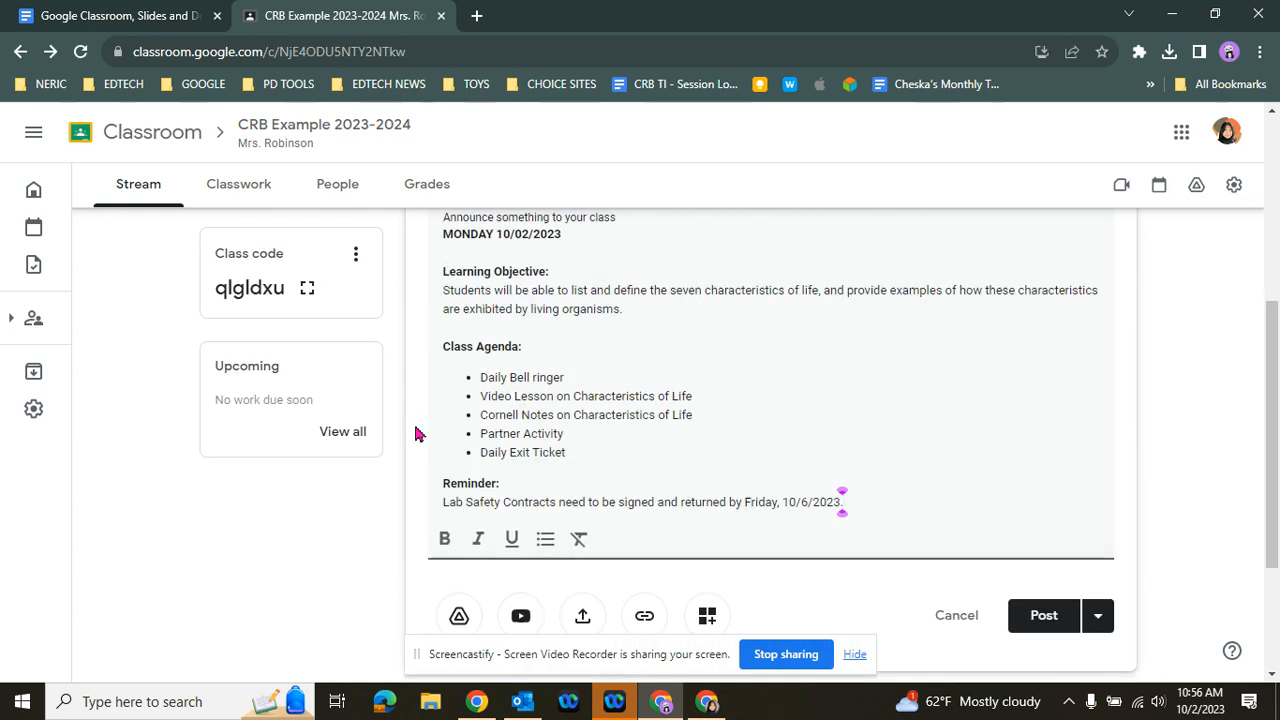
# Search YouTube for "characteristics of life" to find a video to attach to the announcement
pyautogui.scroll(-1, 1220, 463)
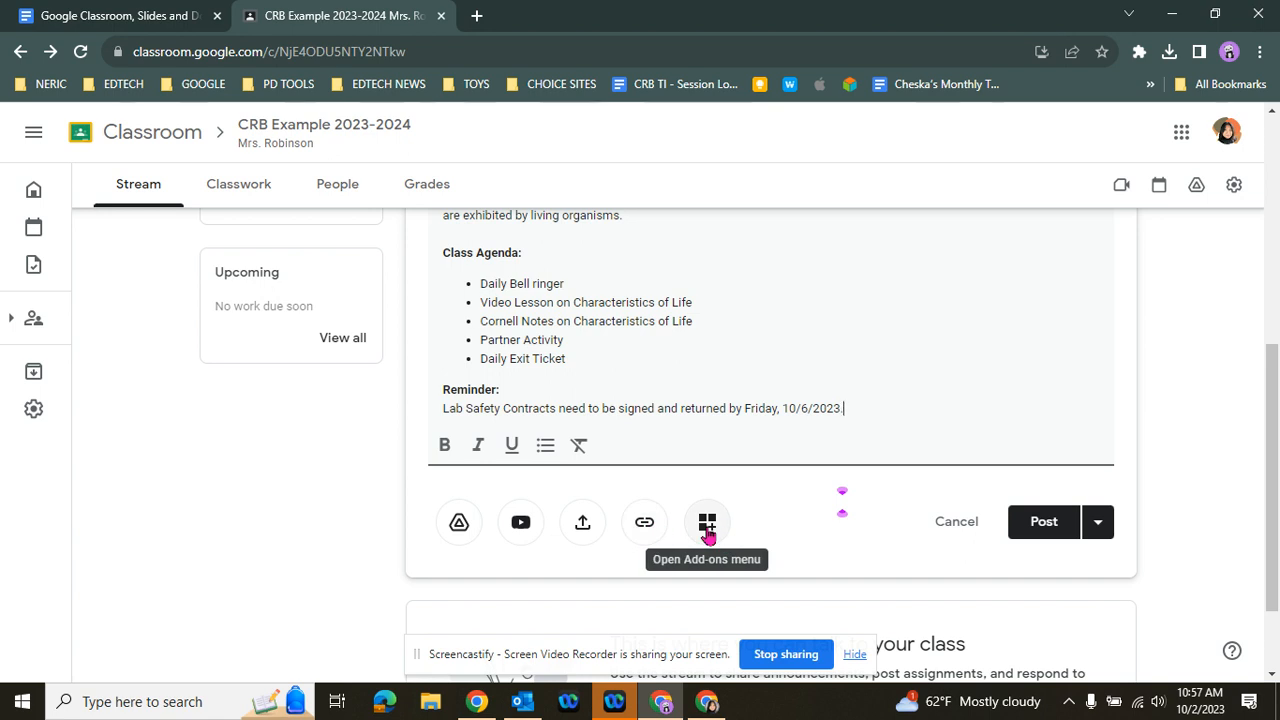
pyautogui.click(514, 542)
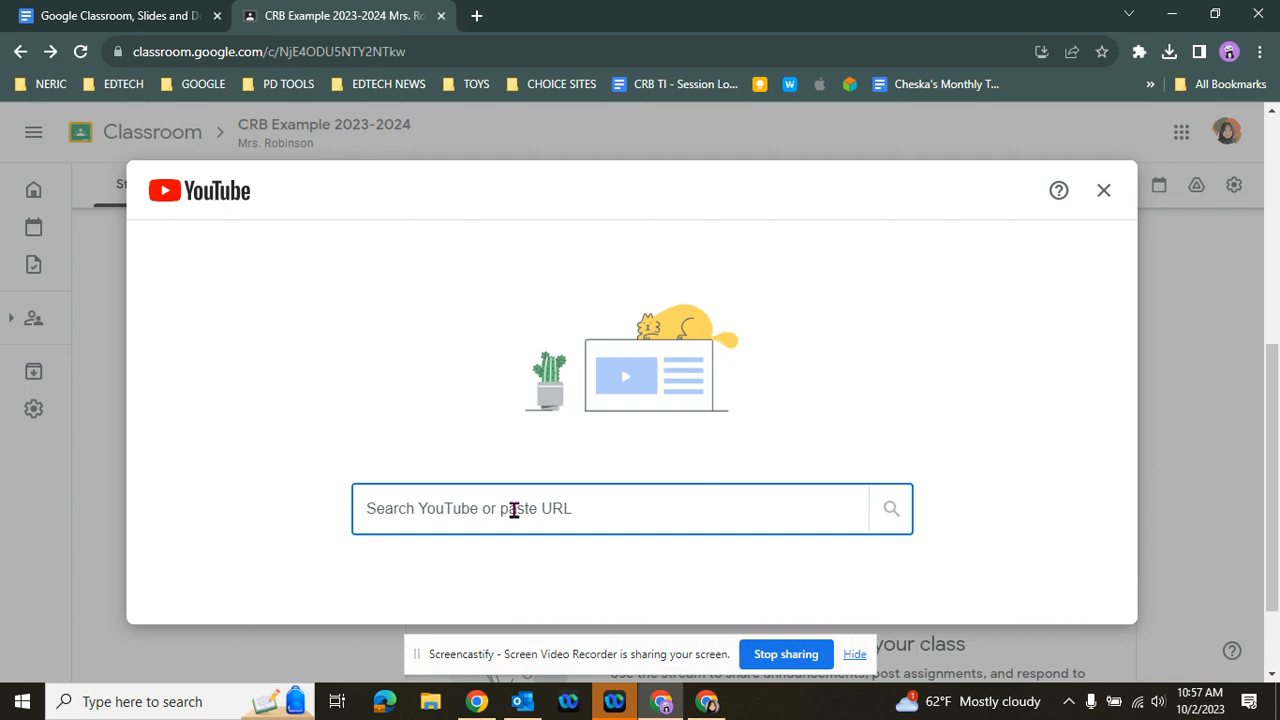
pyautogui.write('ch')
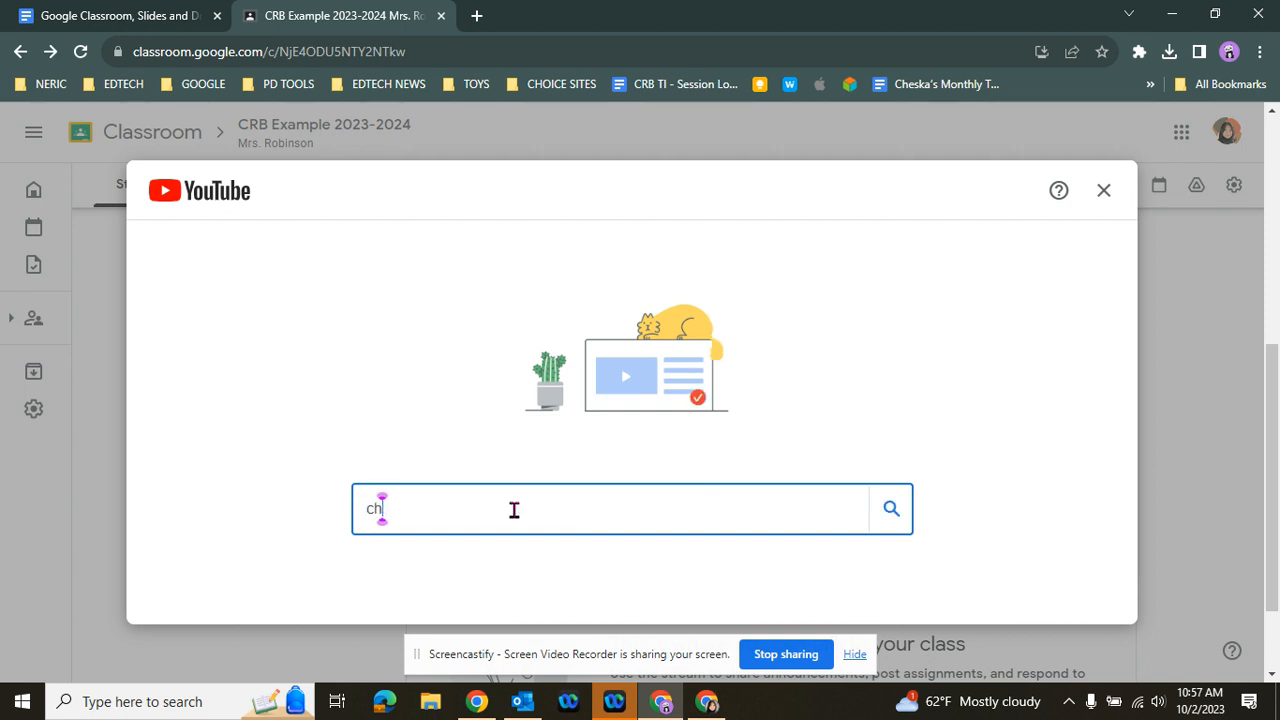
pyautogui.write('aracteristics of life')
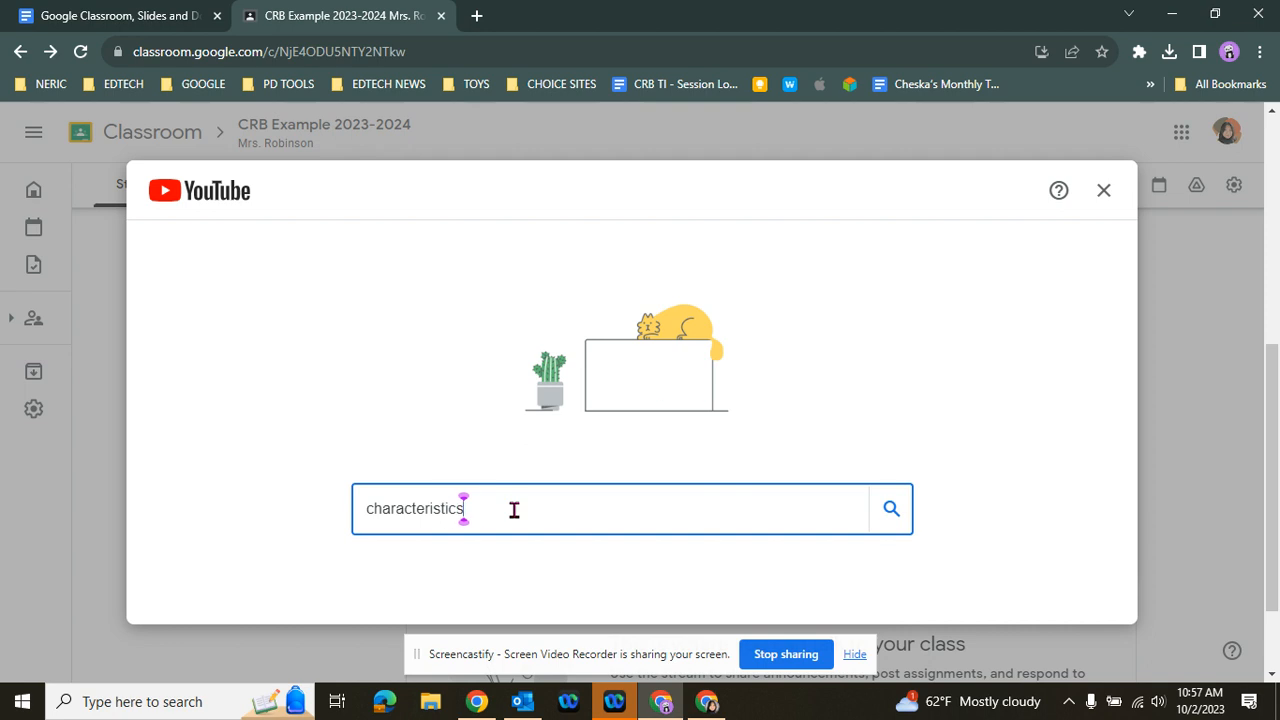
pyautogui.press('Return')
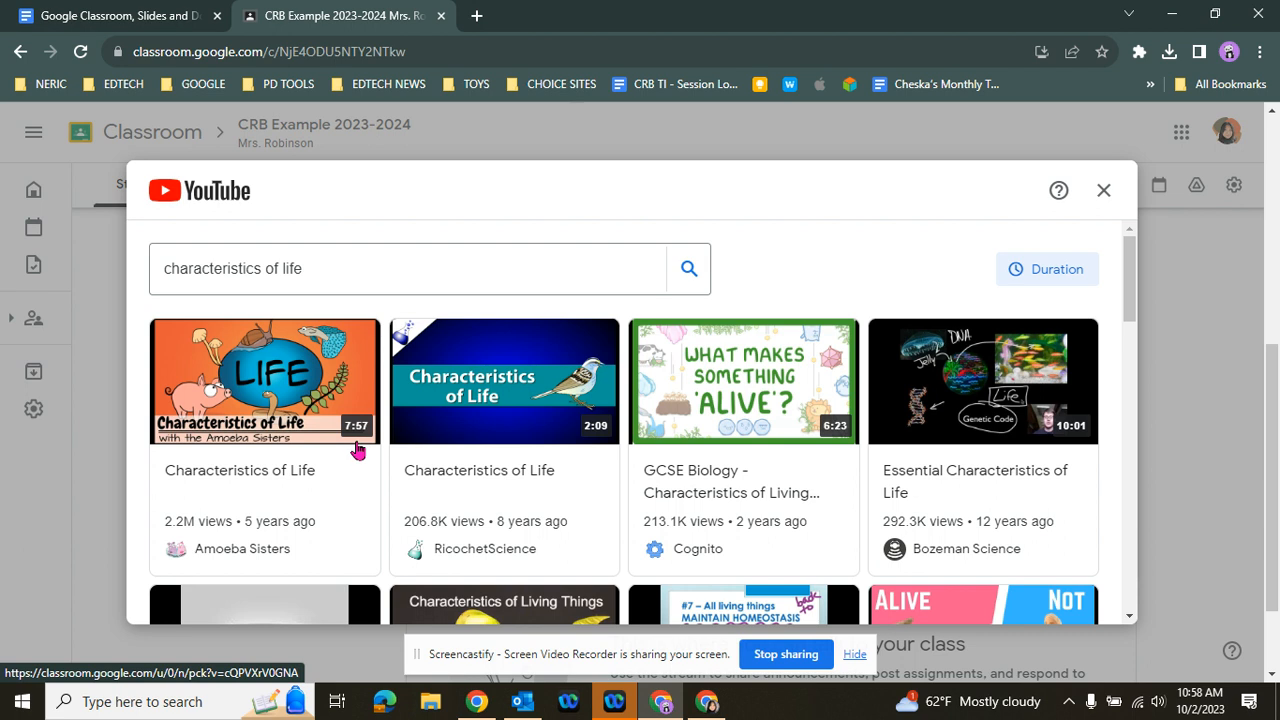
# Filter the YouTube search results to videos lasting 5–10 minutes
pyautogui.moveTo(1131, 309); pyautogui.dragTo(1122, 277)
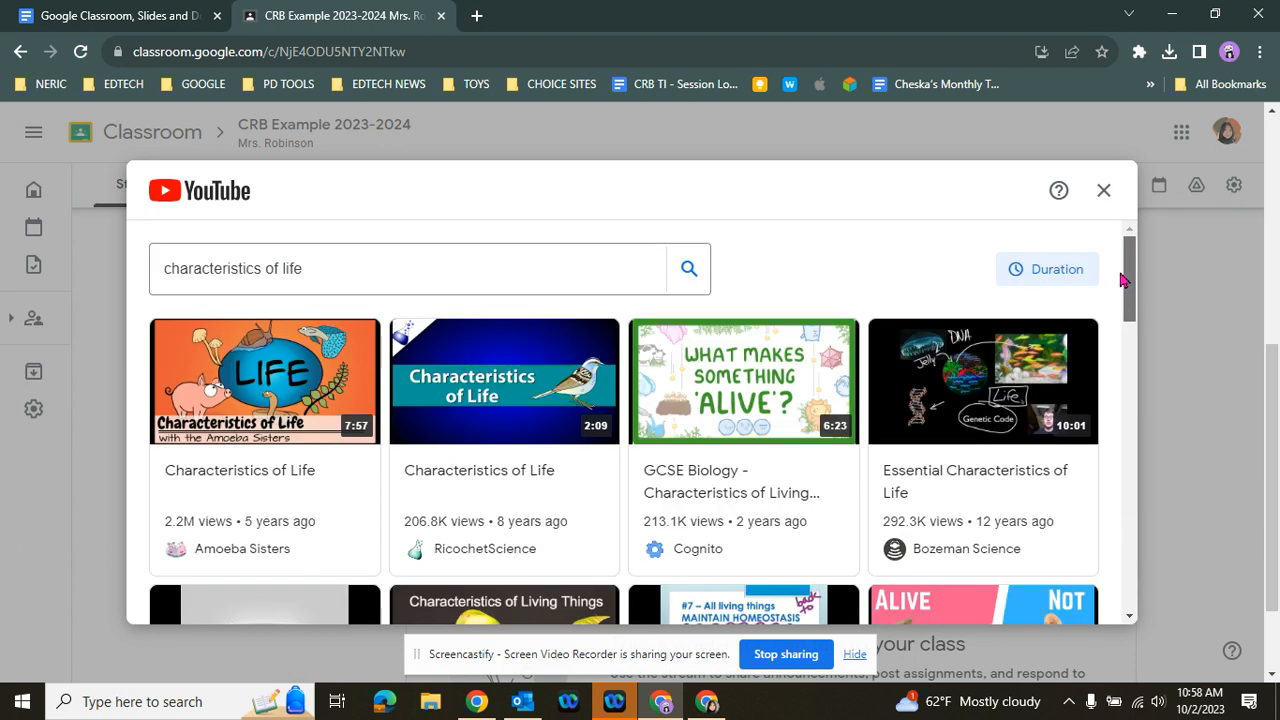
pyautogui.click(1062, 282)
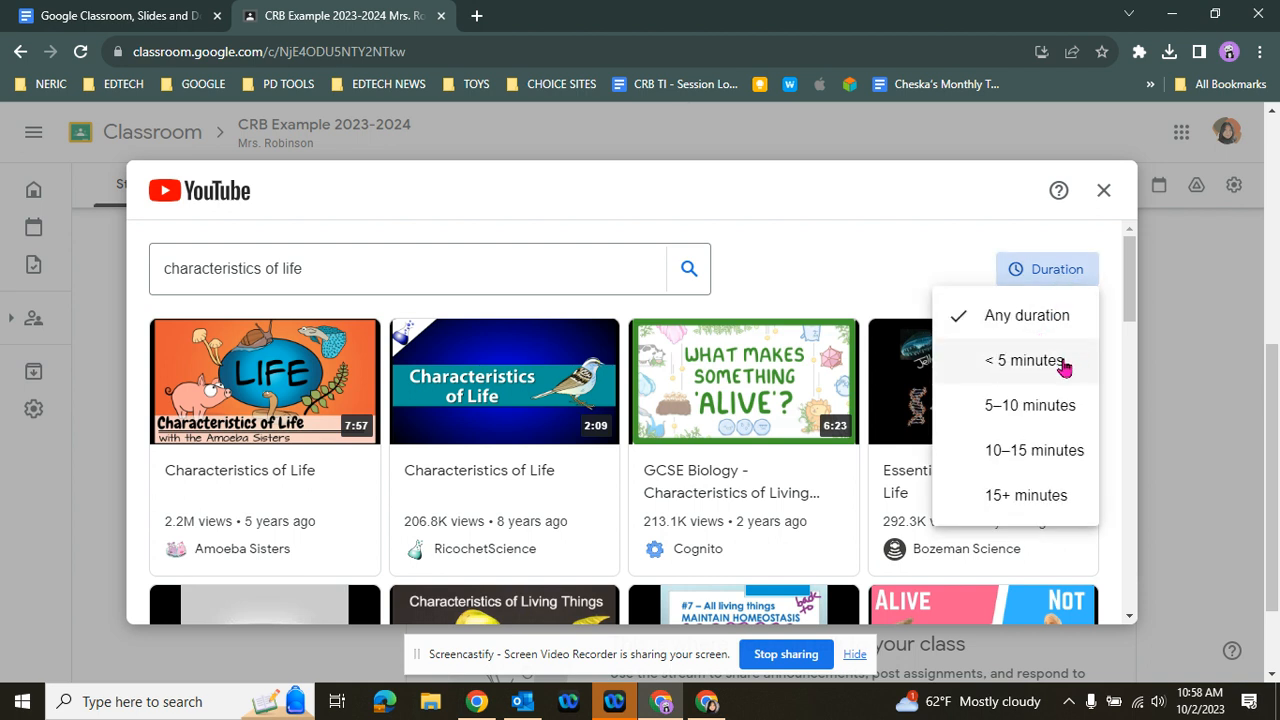
pyautogui.click(1073, 410)
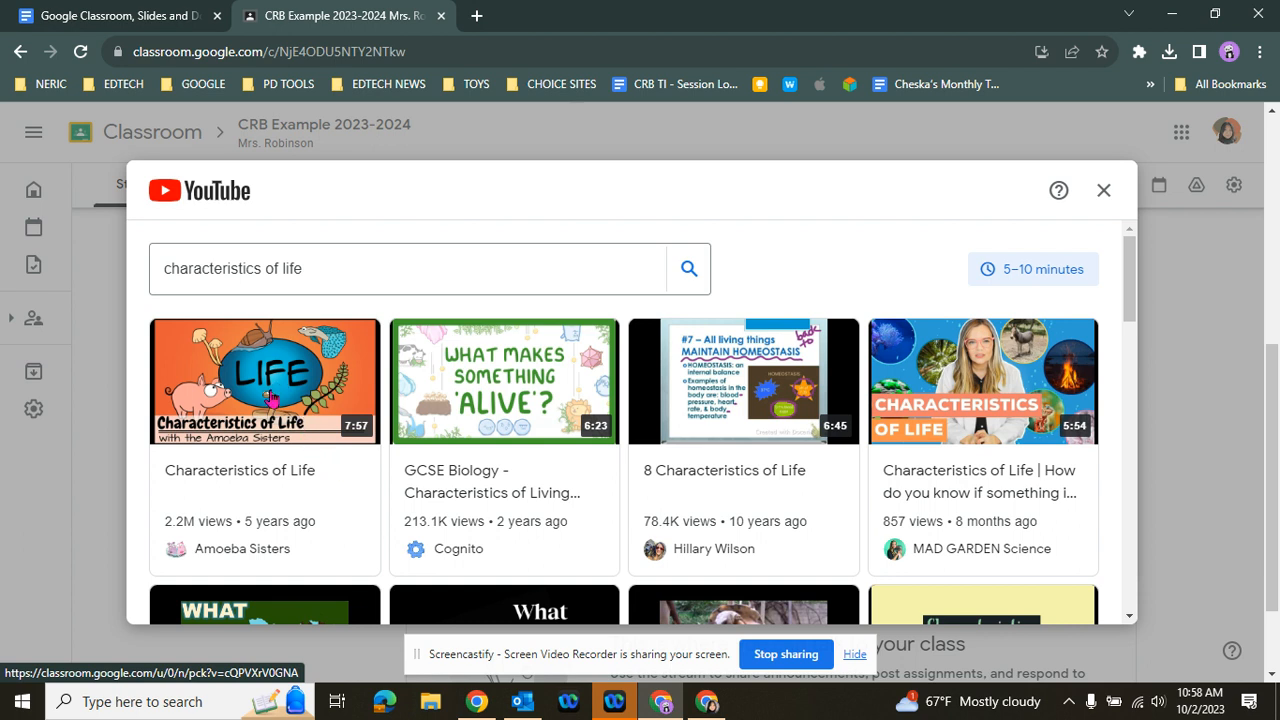
# Preview the Amoeba Sisters video "Characteristics of Life", look through its description and attach it to the announcement
pyautogui.click(270, 398)
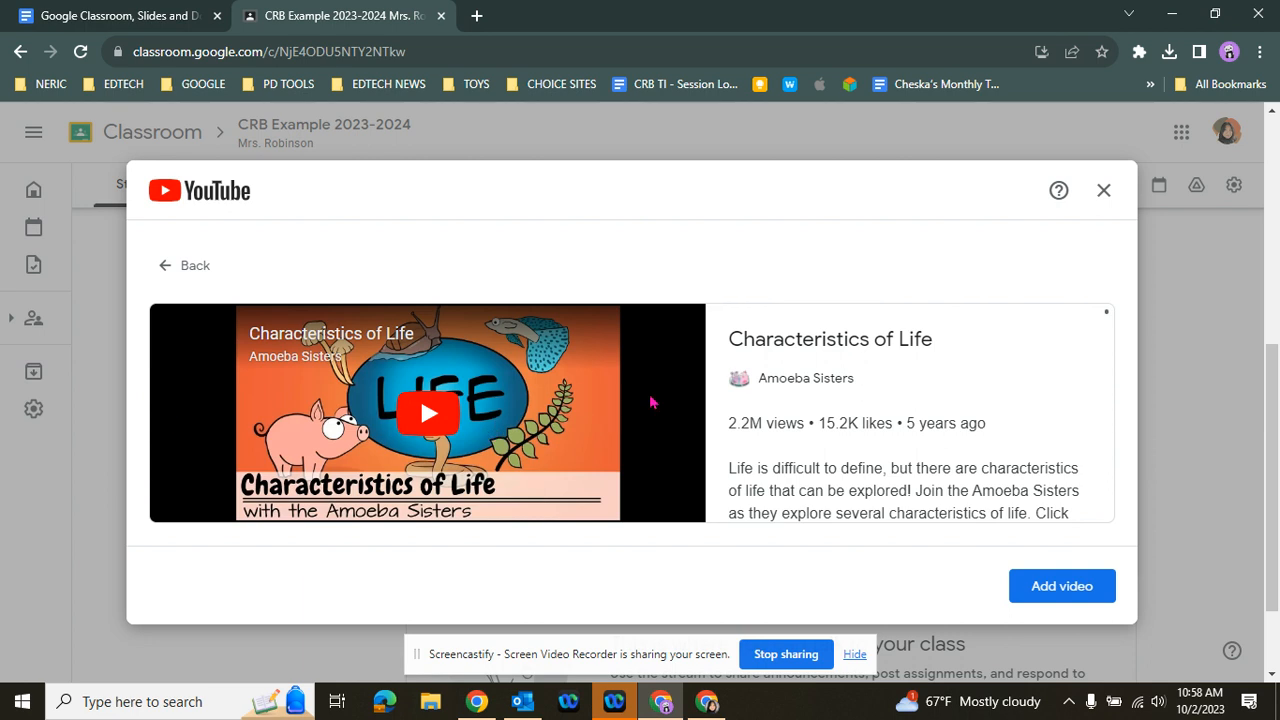
pyautogui.scroll(-1, 1015, 363)
pyautogui.scroll(-5, 1015, 363)
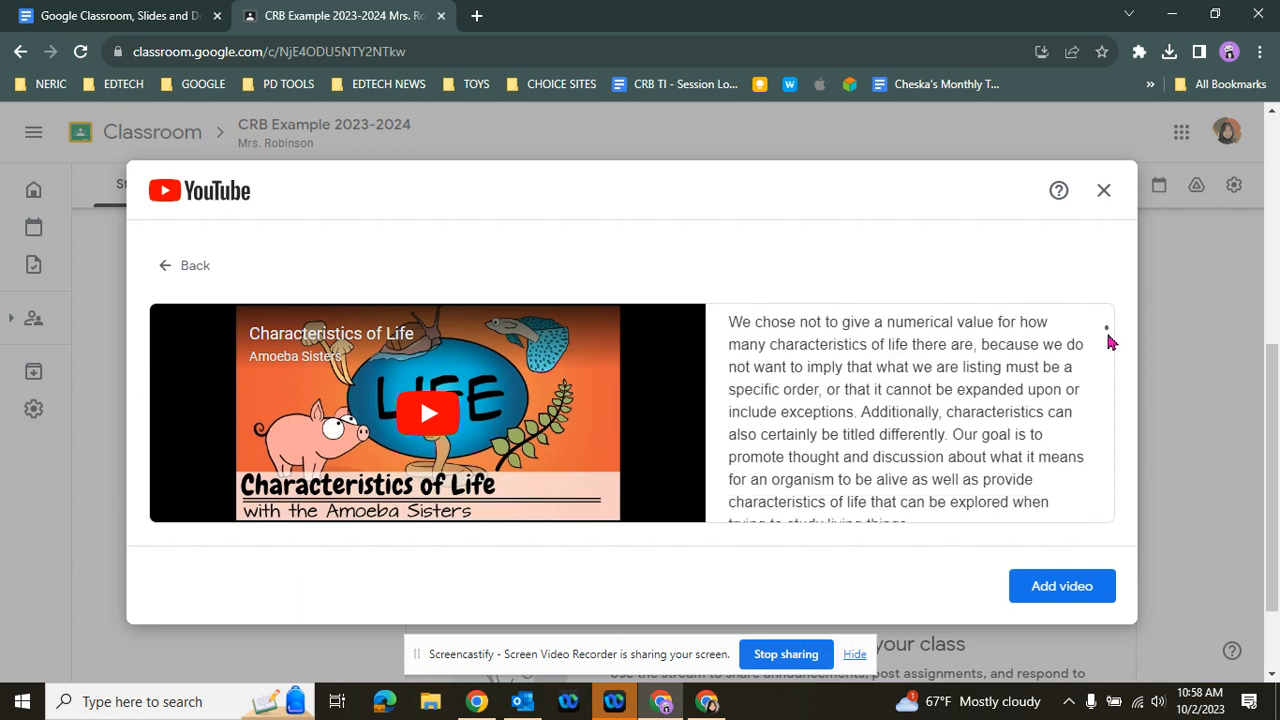
pyautogui.moveTo(1107, 341); pyautogui.dragTo(1107, 383)
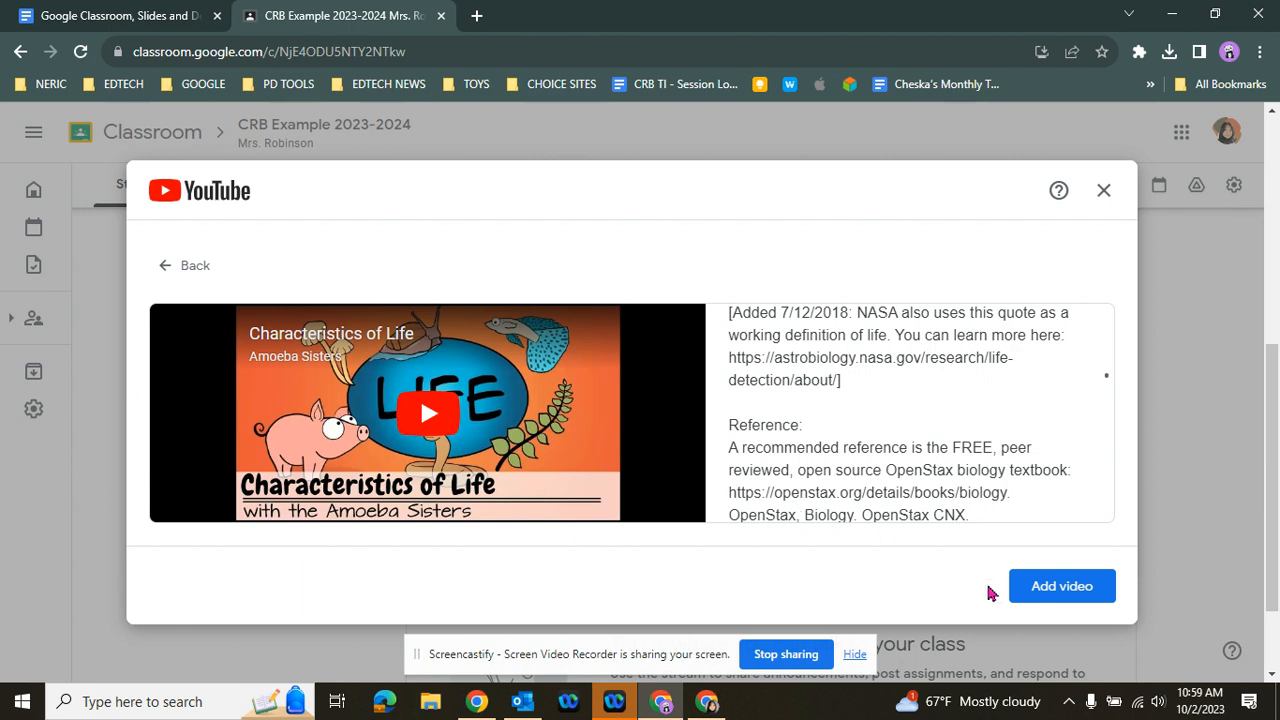
pyautogui.click(1087, 597)
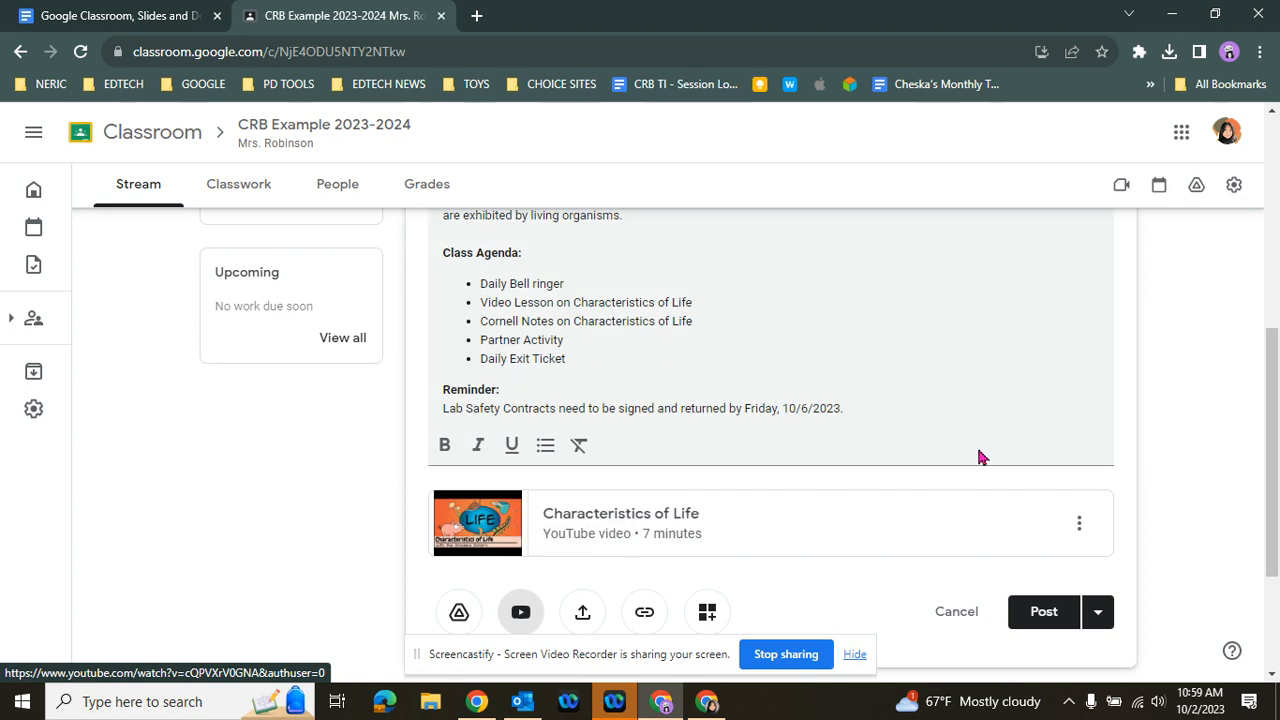
# Try to schedule the announcement for Oct 2, 2023, and leave the scheduling without saving
pyautogui.scroll(-1, 1210, 459)
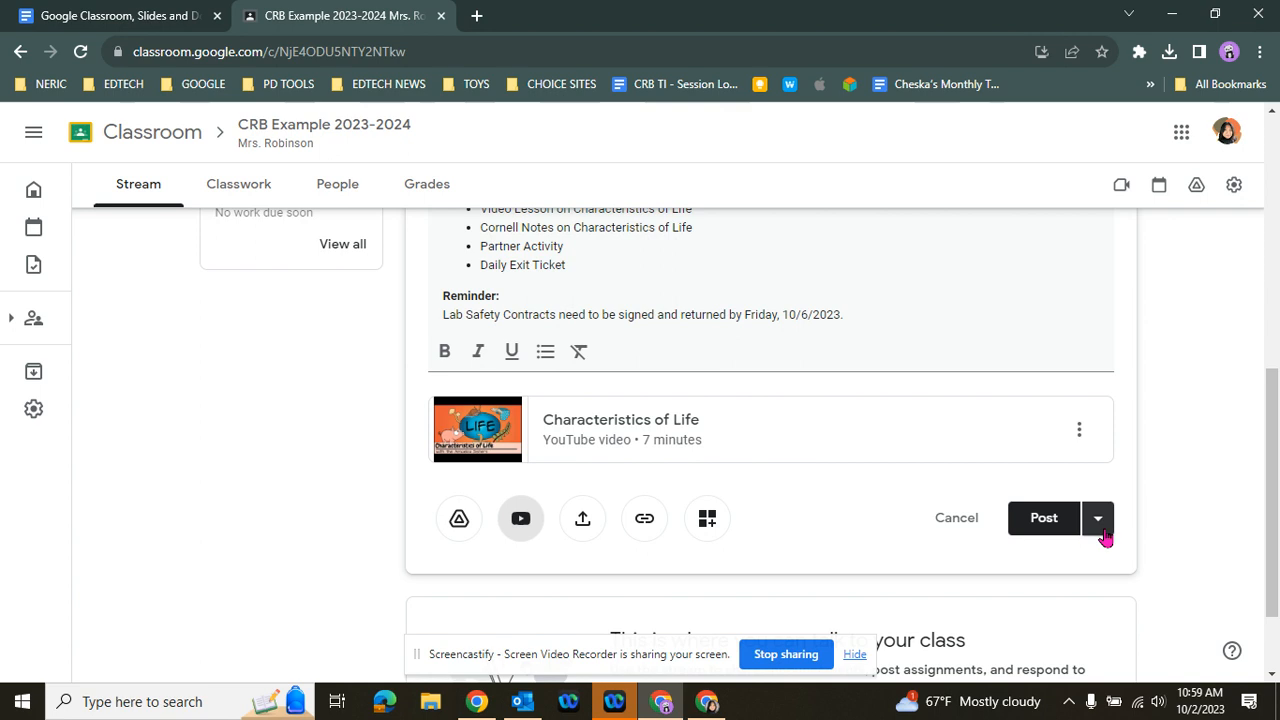
pyautogui.scroll(1, 1166, 531)
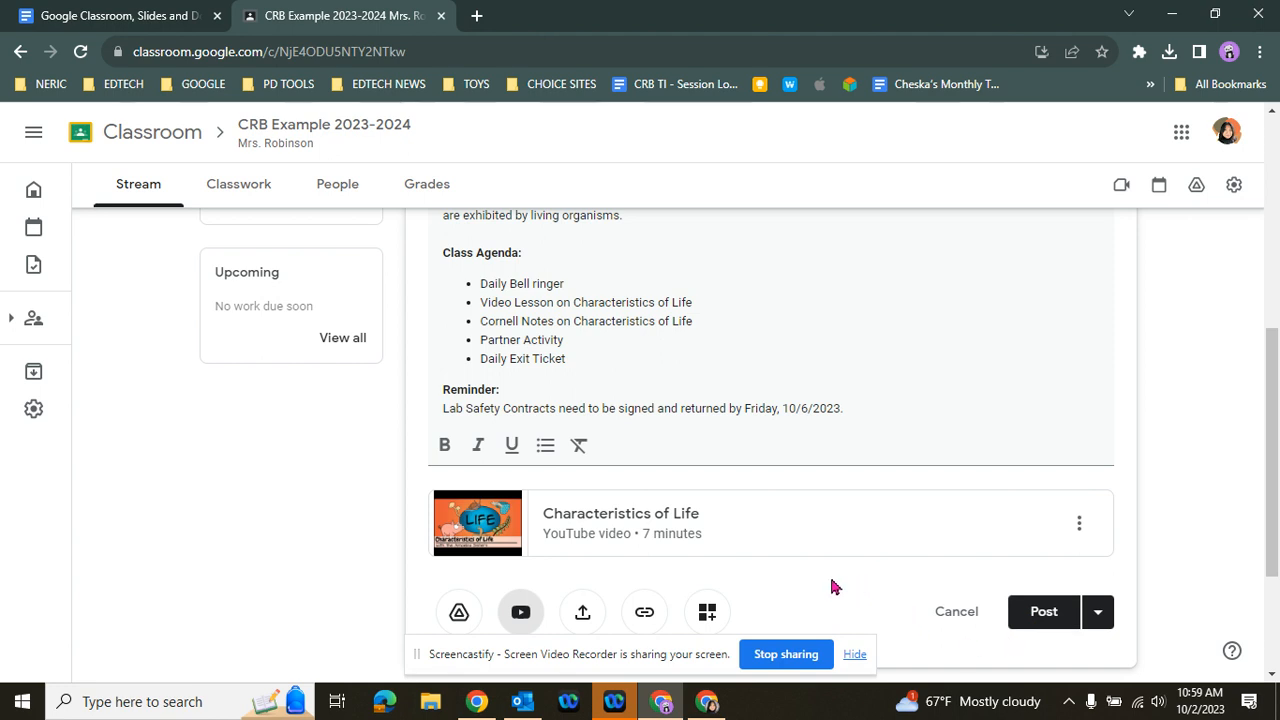
pyautogui.scroll(1, 831, 587)
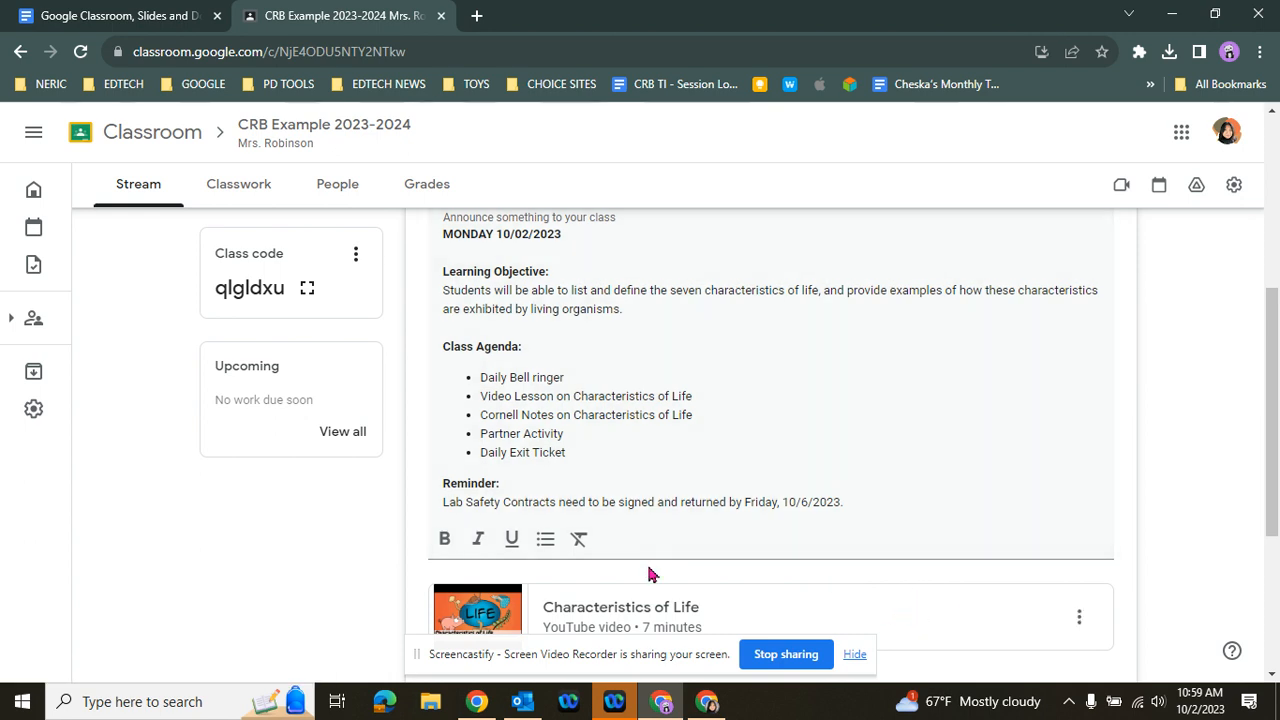
pyautogui.scroll(-2, 1225, 482)
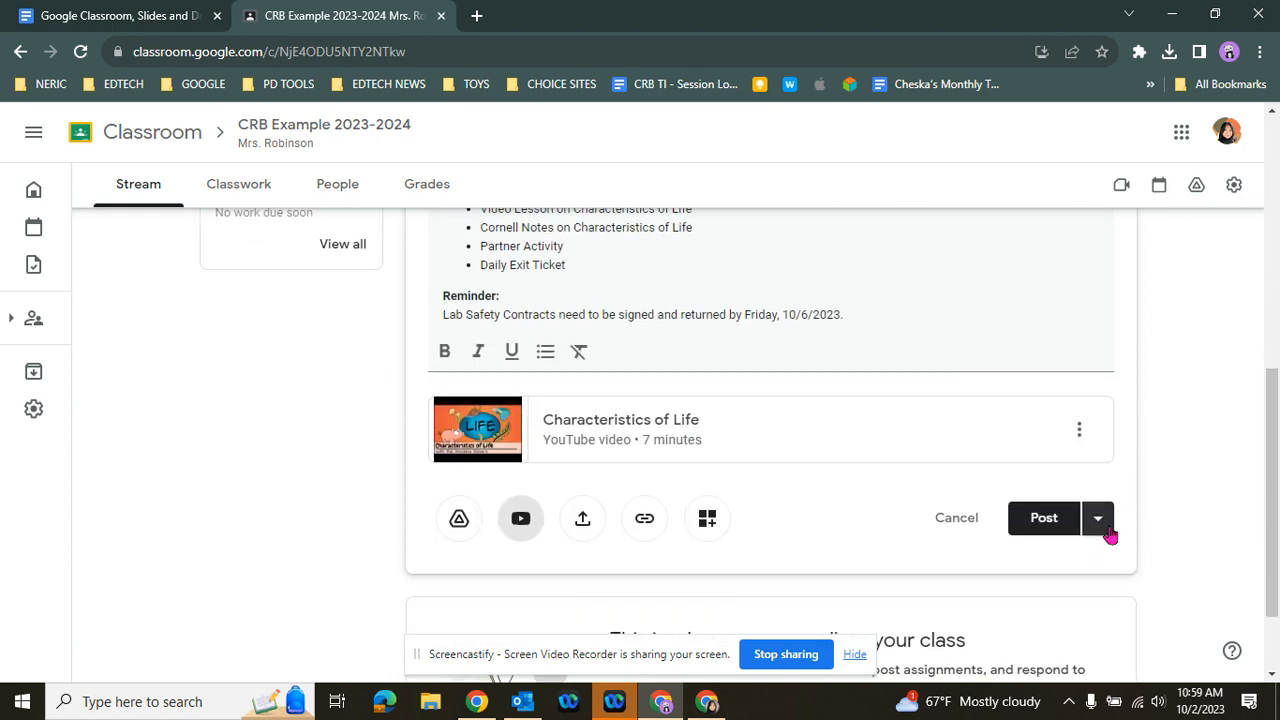
pyautogui.click(1104, 529)
pyautogui.click(1062, 558)
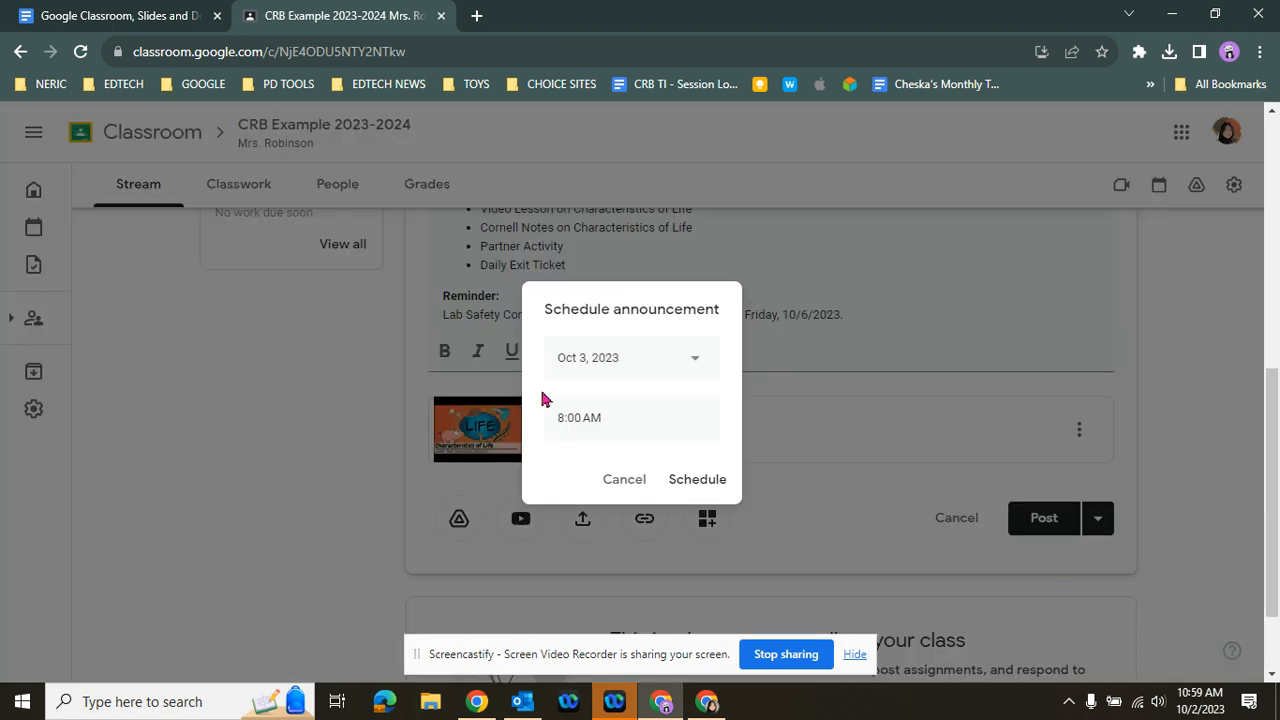
pyautogui.click(696, 362)
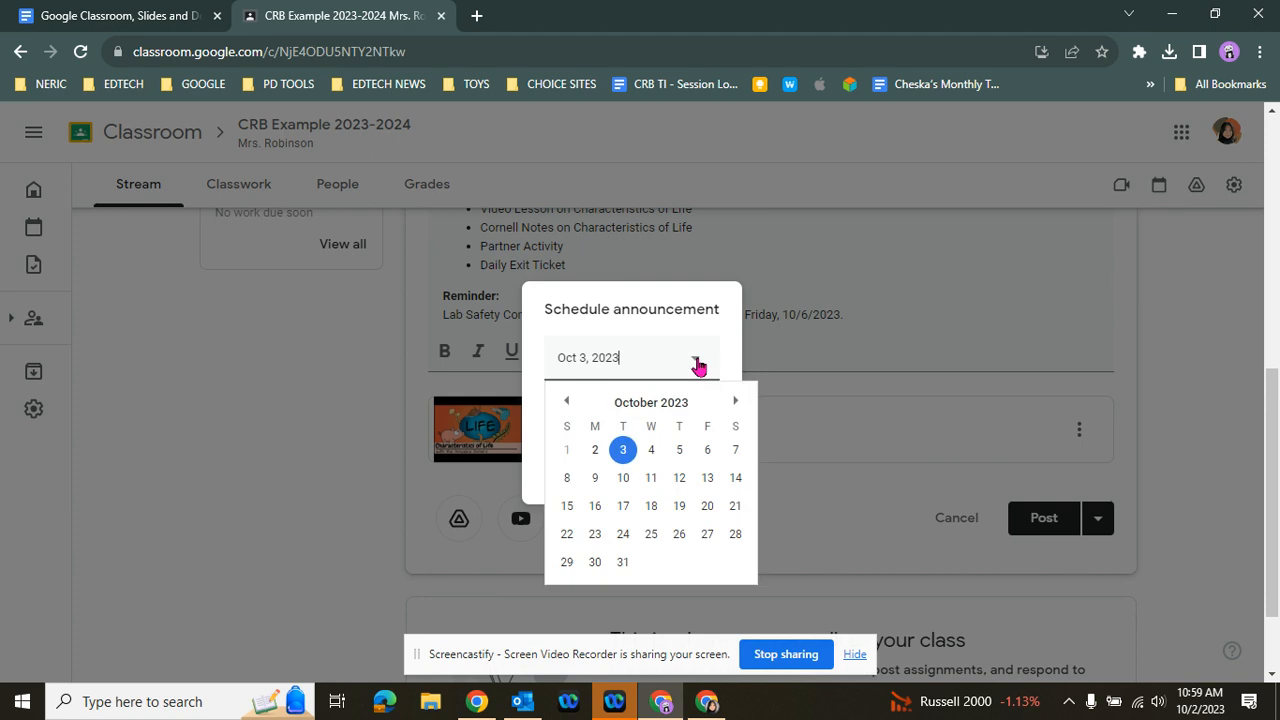
pyautogui.click(595, 450)
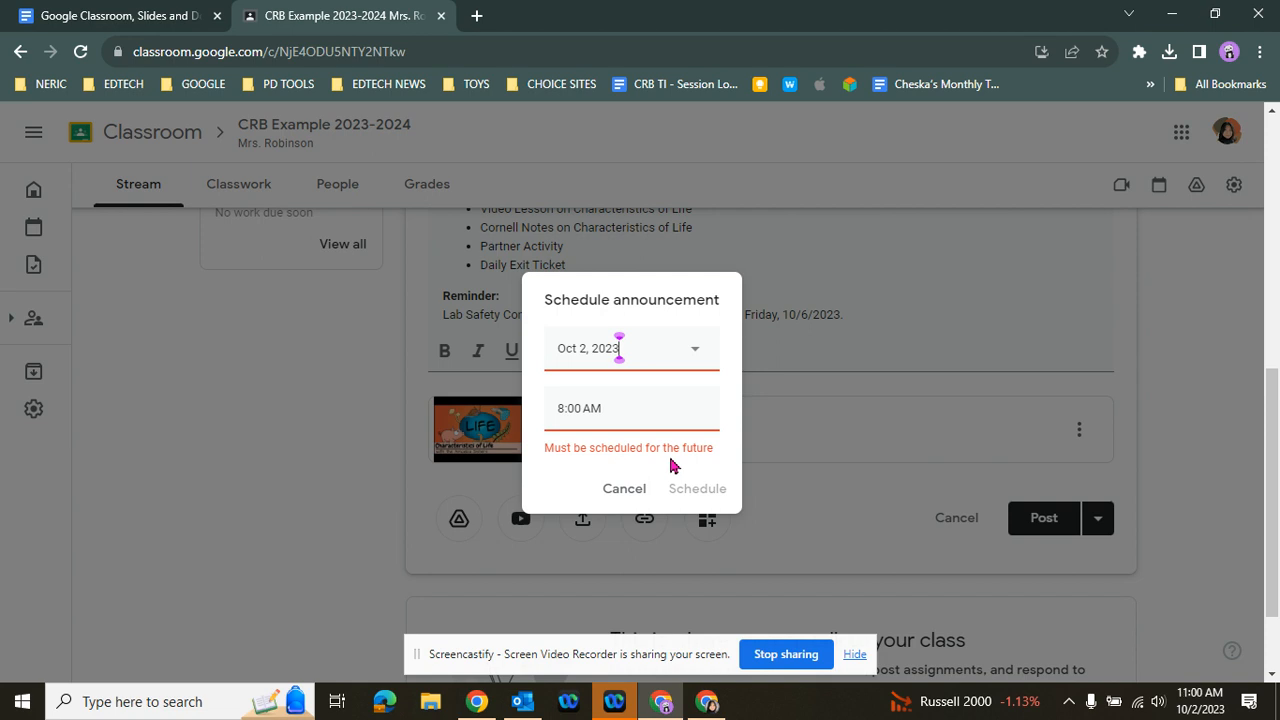
pyautogui.click(625, 488)
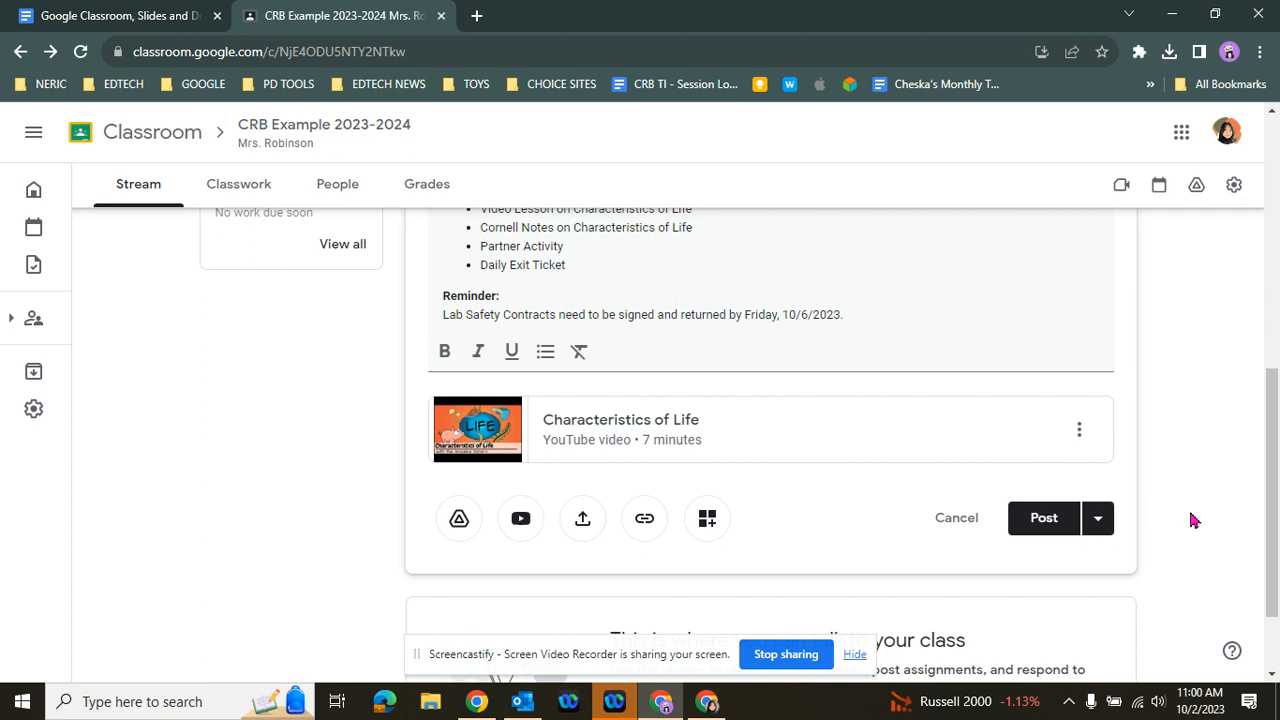
# Review the announcement with its attached video, post it to the class Stream and check the published post
pyautogui.scroll(3, 1190, 517)
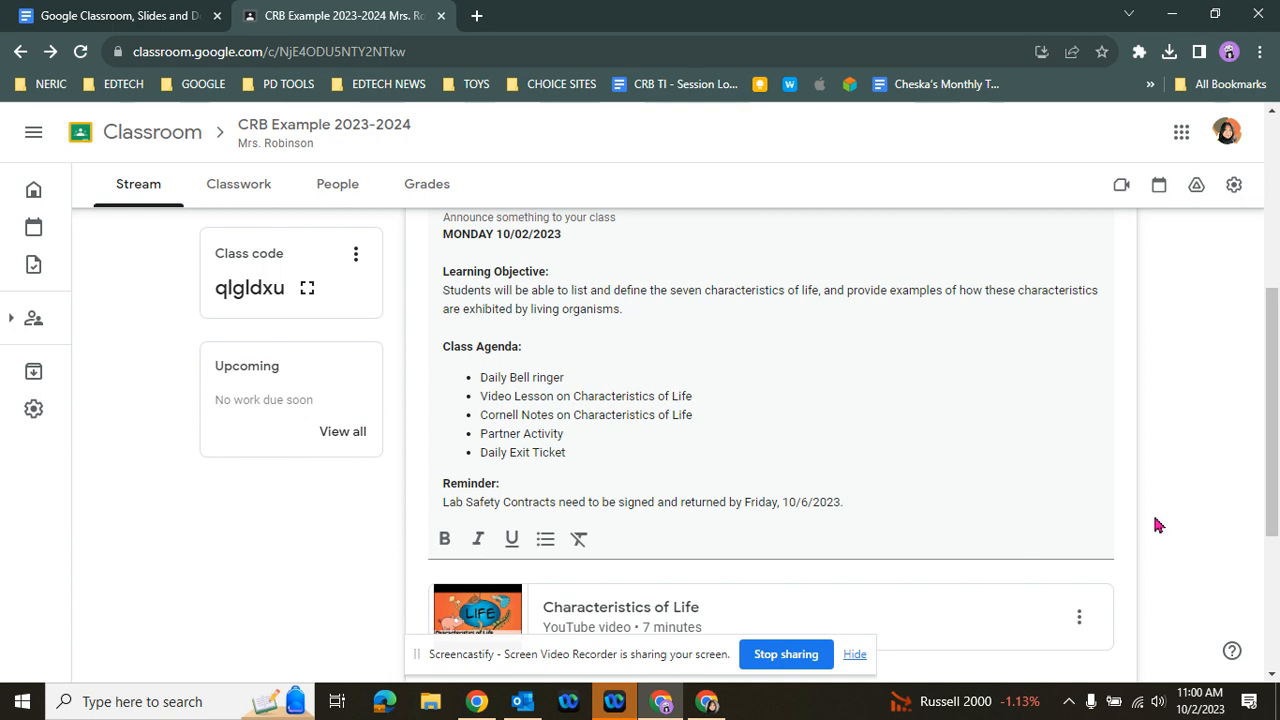
pyautogui.scroll(-1, 1155, 523)
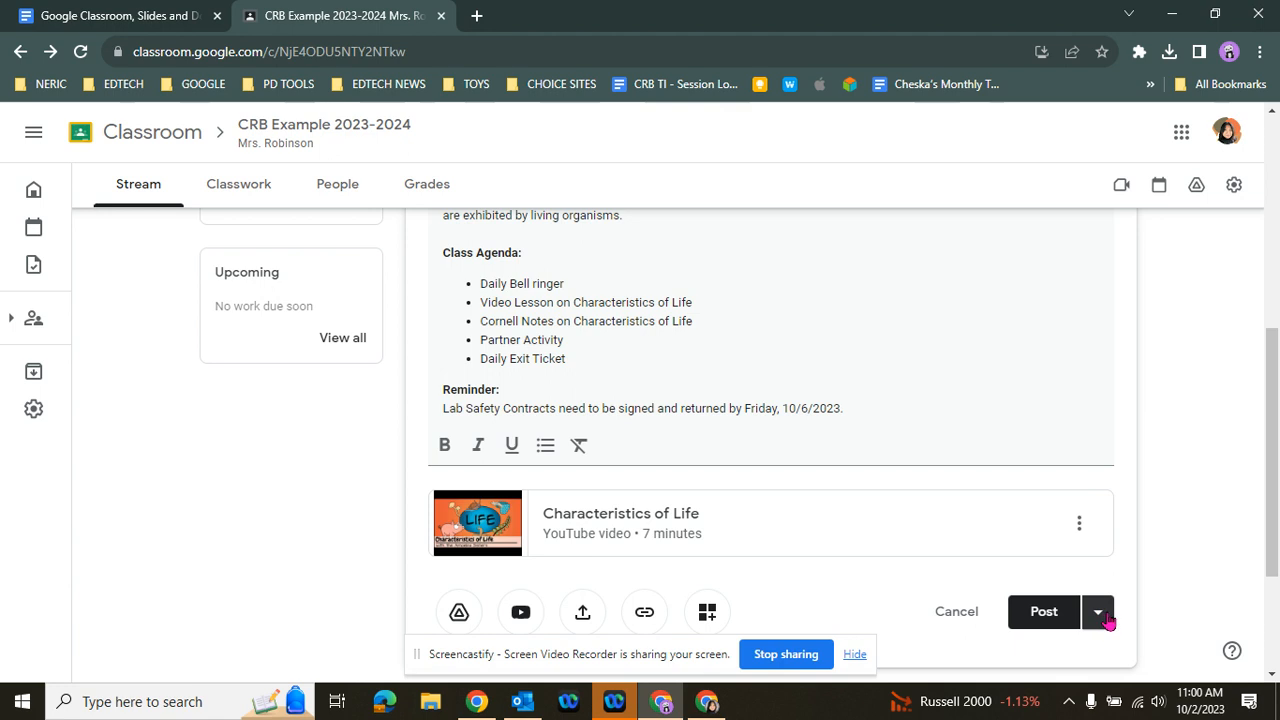
pyautogui.scroll(1, 1155, 520)
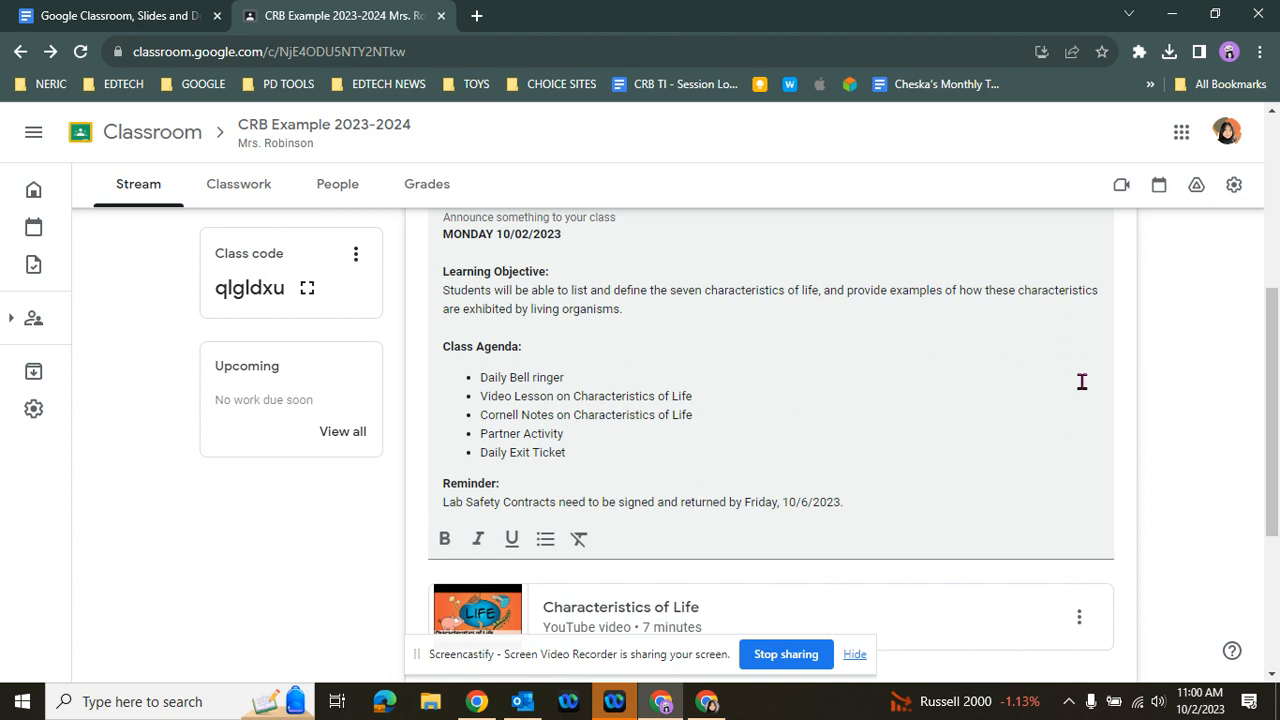
pyautogui.scroll(-1, 1174, 389)
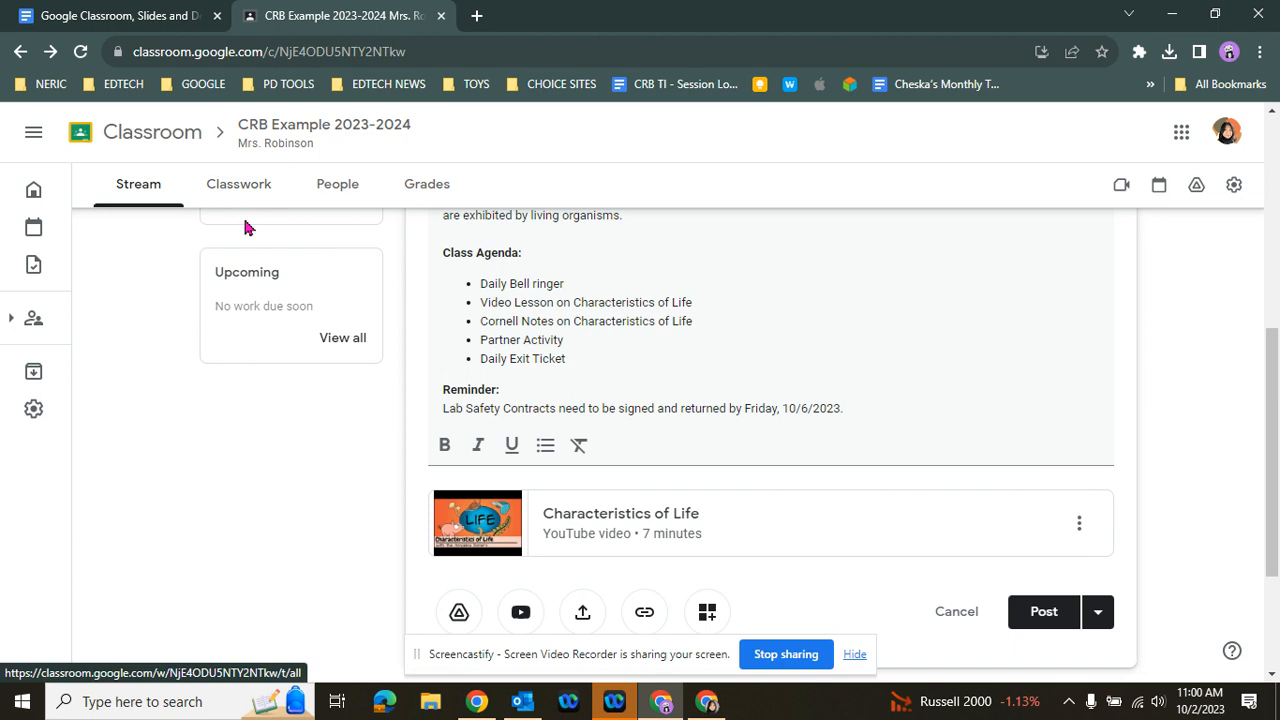
pyautogui.scroll(4, 1193, 466)
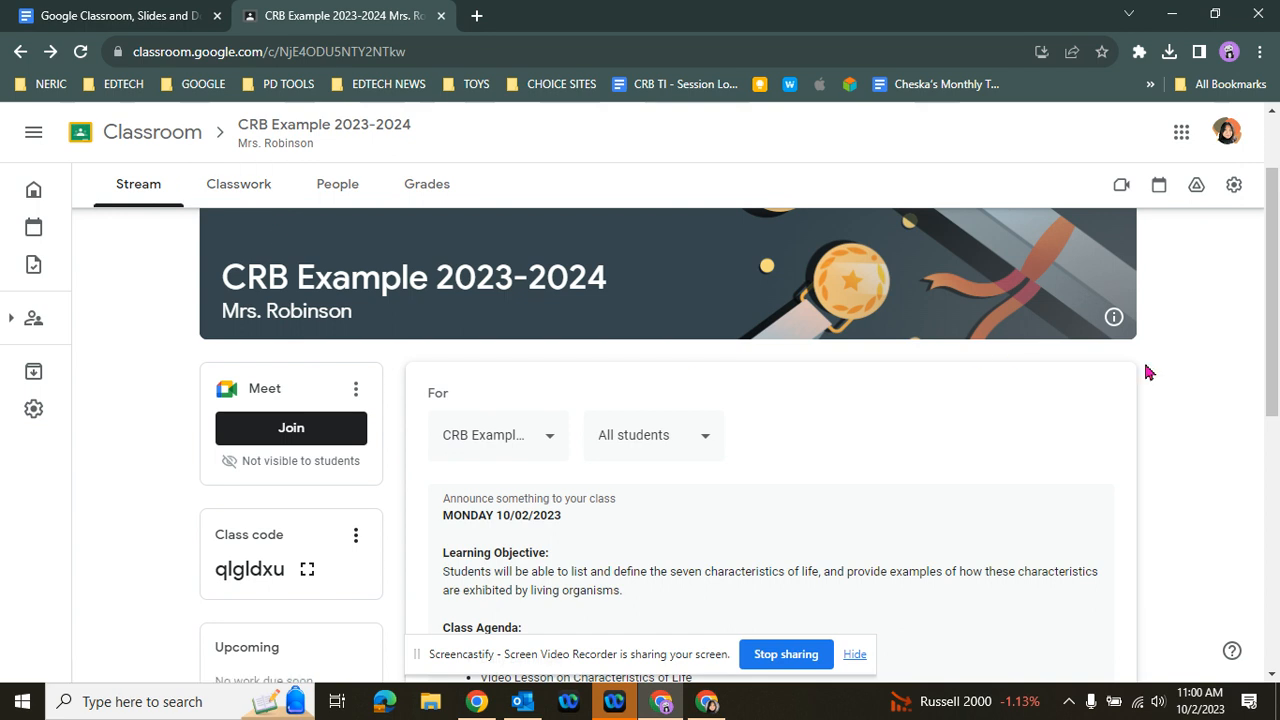
pyautogui.scroll(-2, 1218, 430)
pyautogui.scroll(-1, 1218, 430)
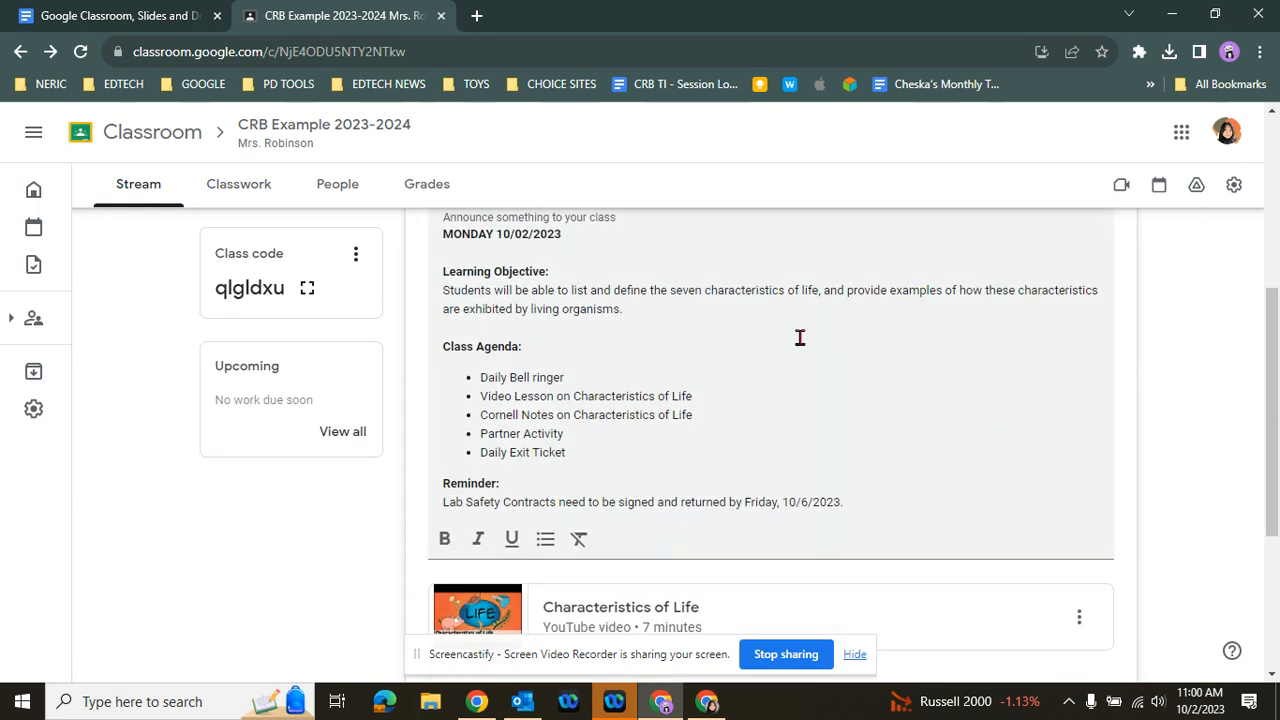
pyautogui.scroll(-1, 746, 520)
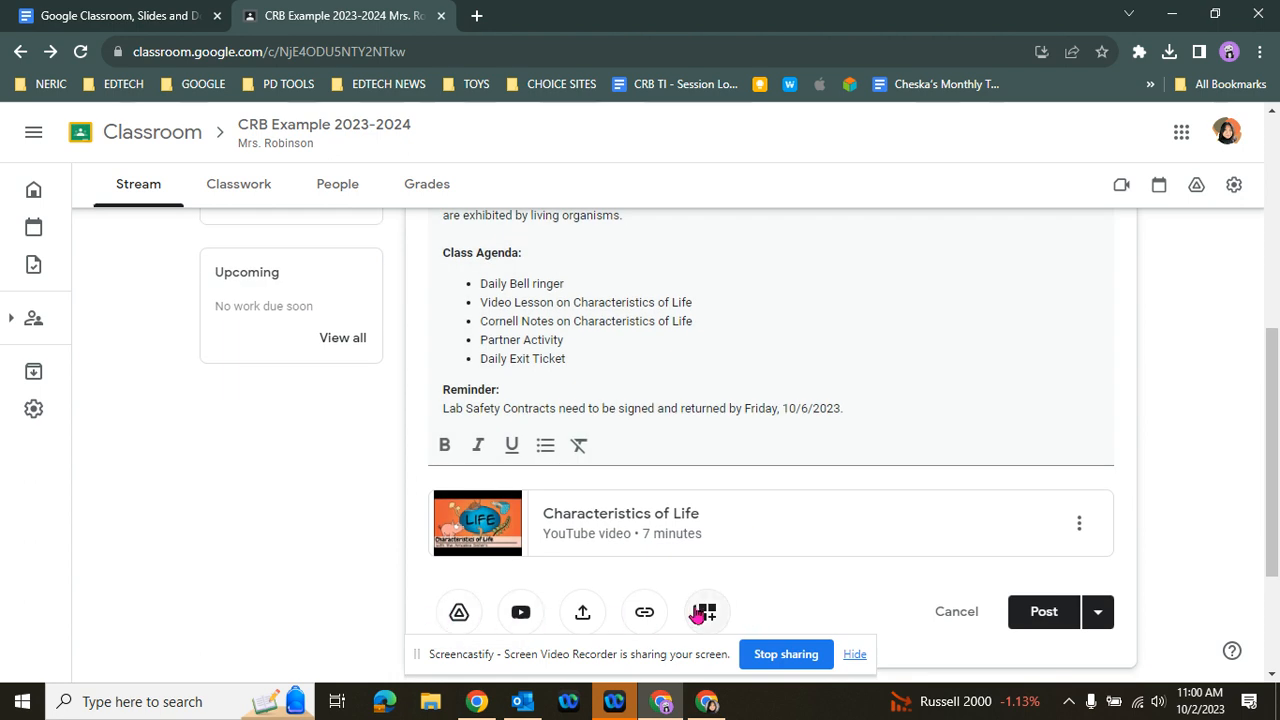
pyautogui.click(1047, 626)
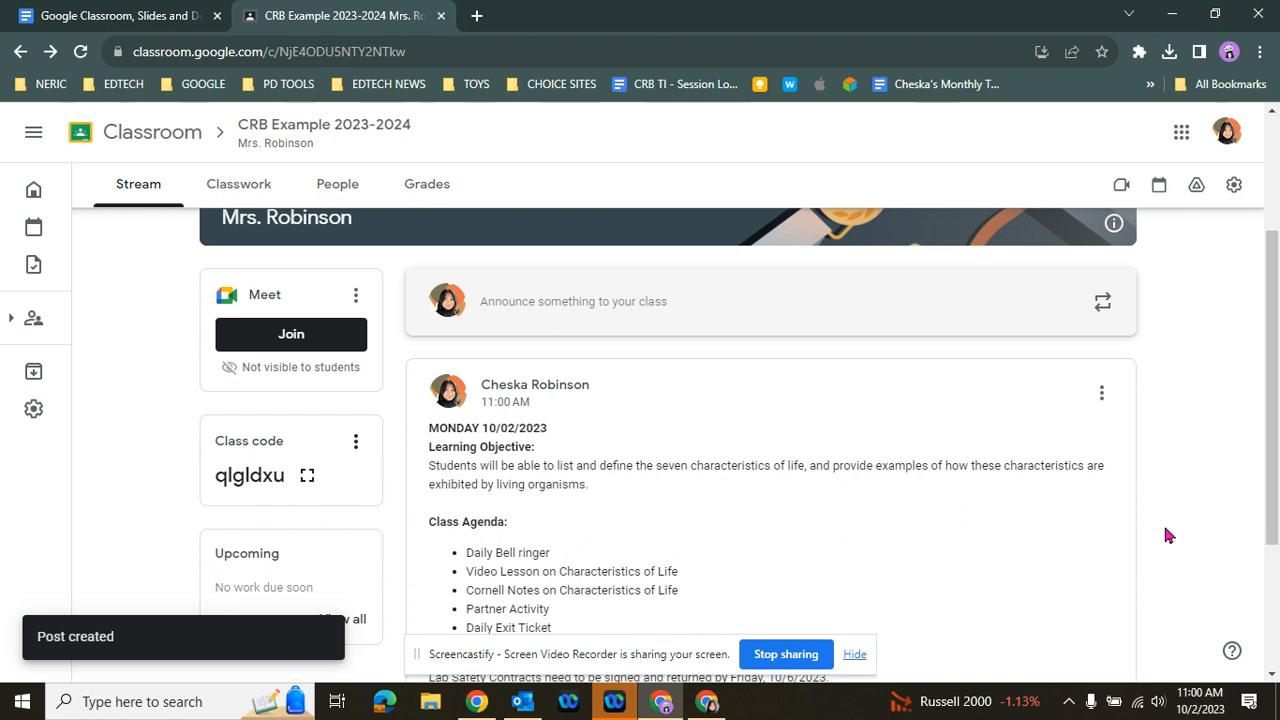
pyautogui.scroll(-1, 1160, 536)
pyautogui.scroll(-1, 1166, 536)
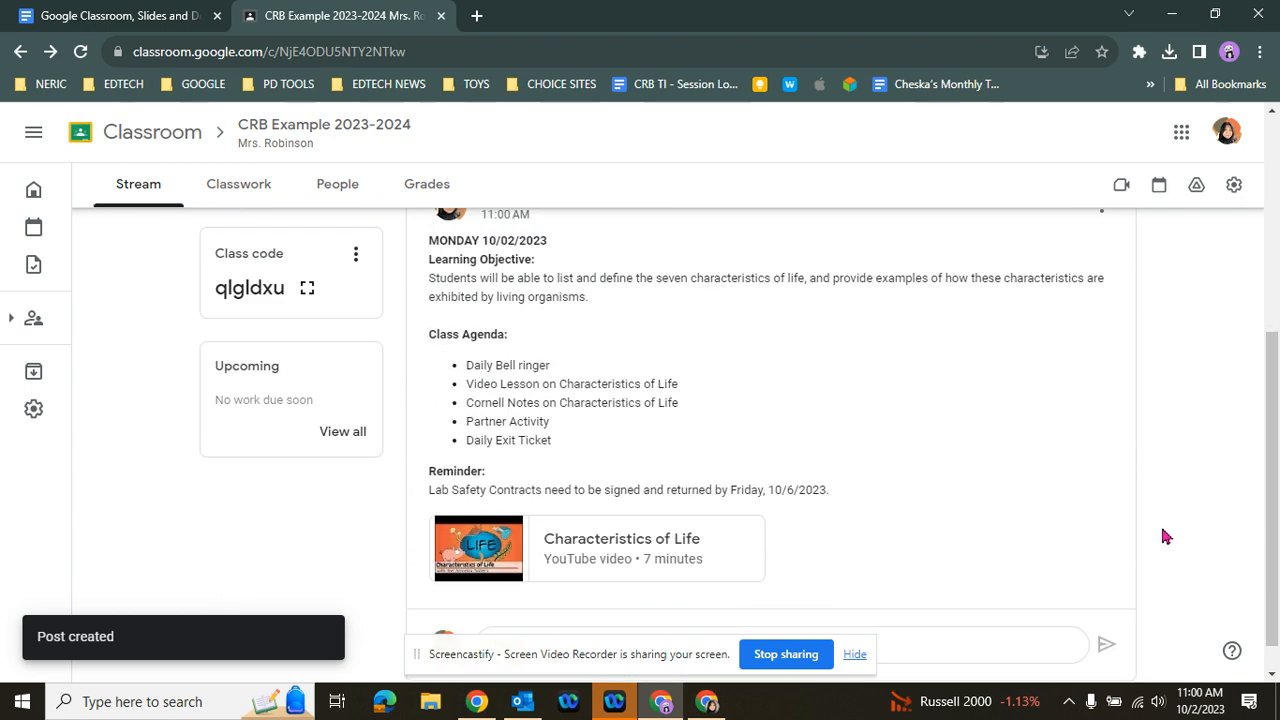